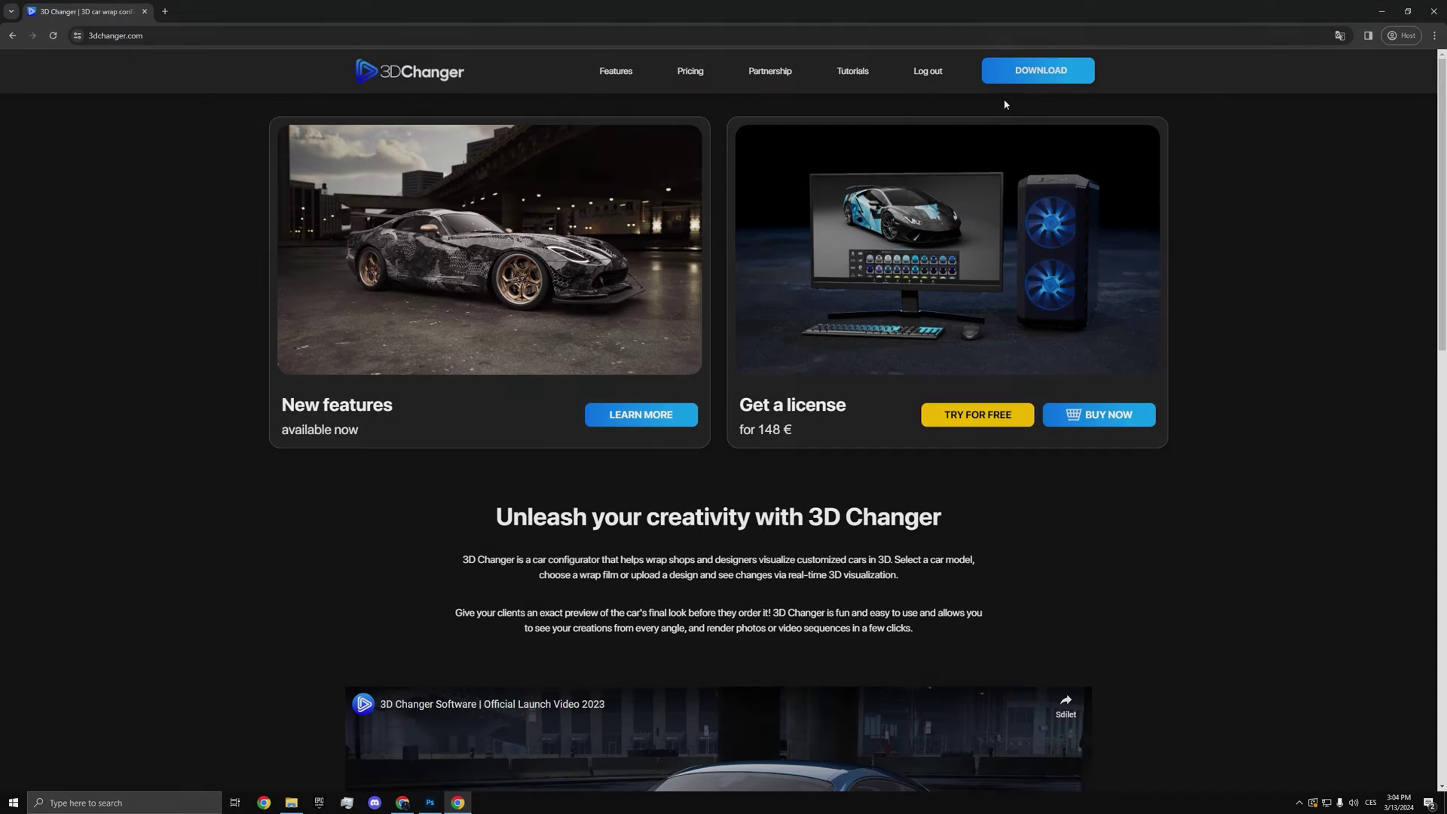
# Step: Go to the 3D Changer downloads page and scroll down to Other downloads
pyautogui.click(1007, 75)
pyautogui.scroll(-4, 1145, 128)
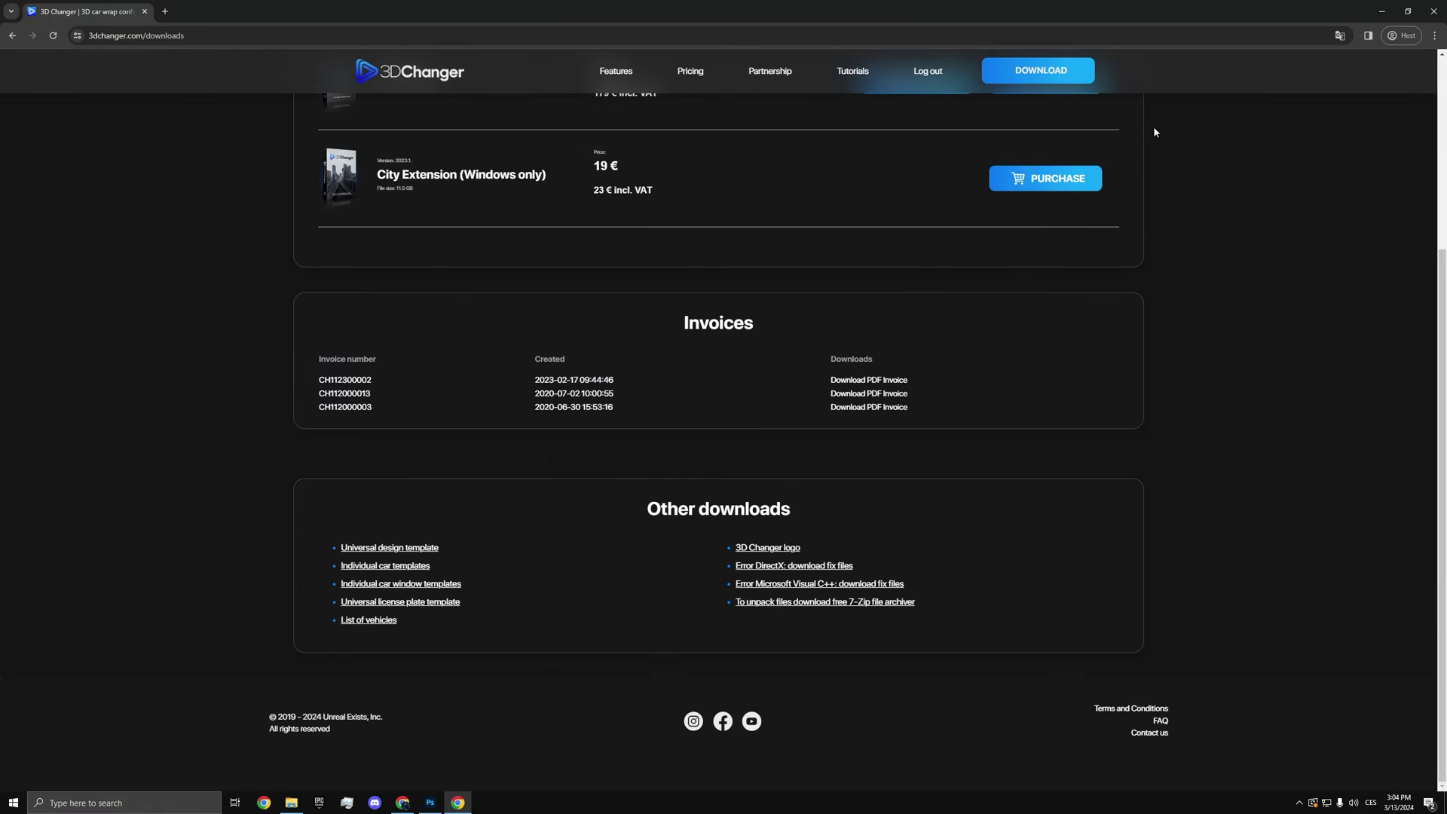
# Step: Preview the universal design template, then open the Cars_Individual_Templates folder from the Links list
pyautogui.click(431, 548)
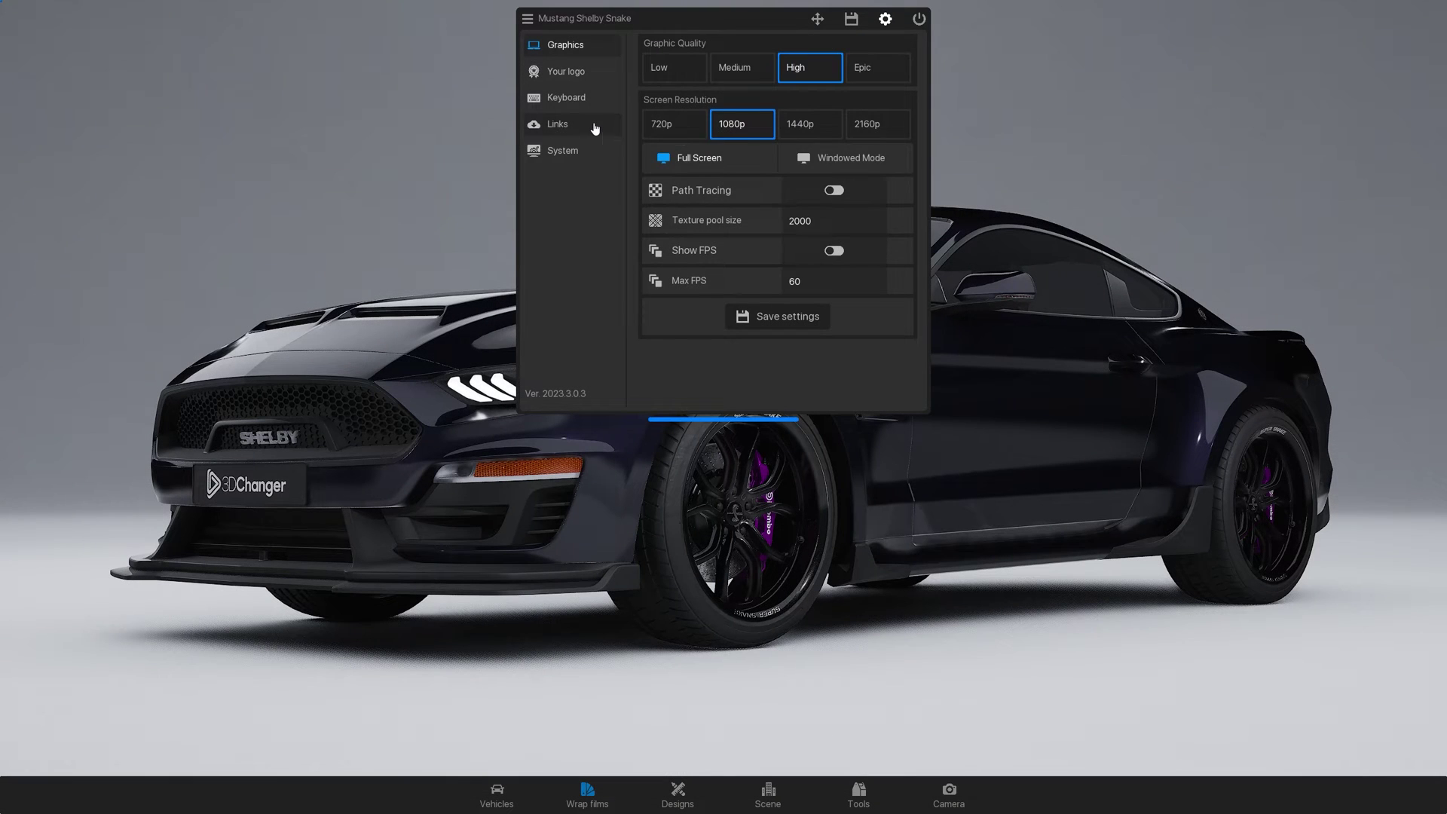
pyautogui.click(558, 124)
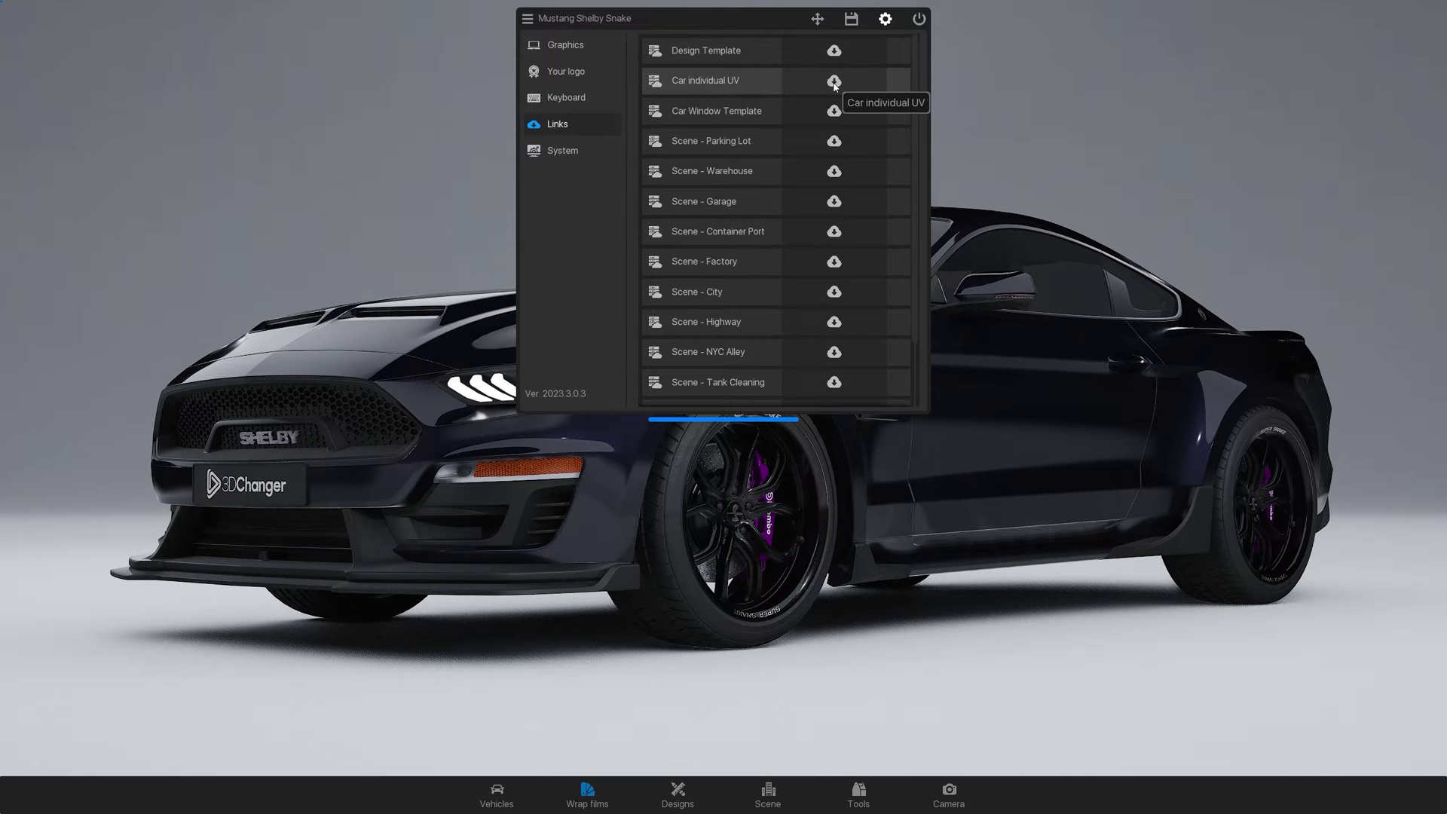
pyautogui.click(835, 81)
# Step: Open the Ford_Mustang_Coupe_Shelby_Super_Snake folder in Google Drive and preview its design PNG
pyautogui.scroll(-2, 19, 369)
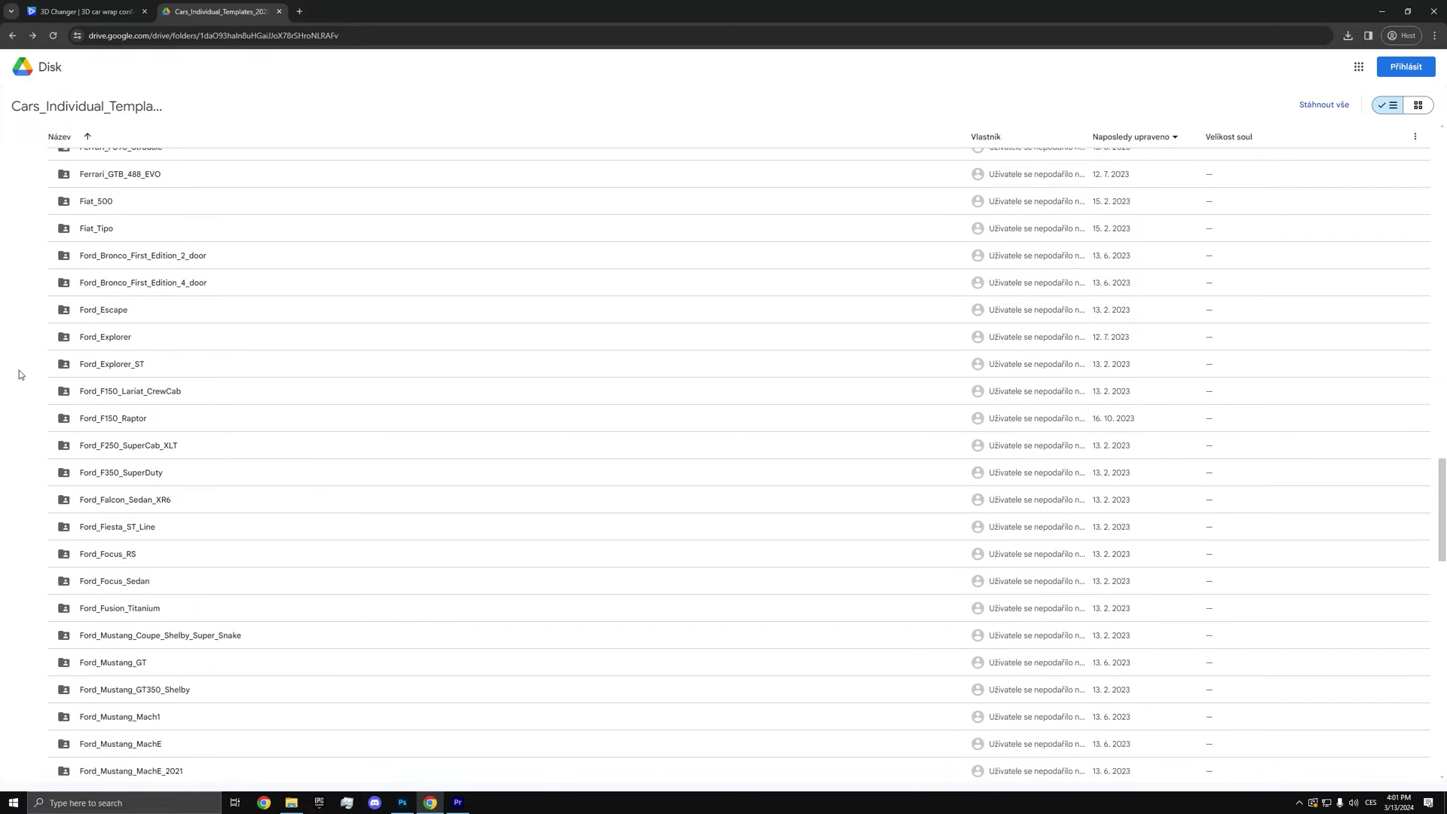
pyautogui.scroll(-2, 20, 369)
pyautogui.doubleClick(119, 521)
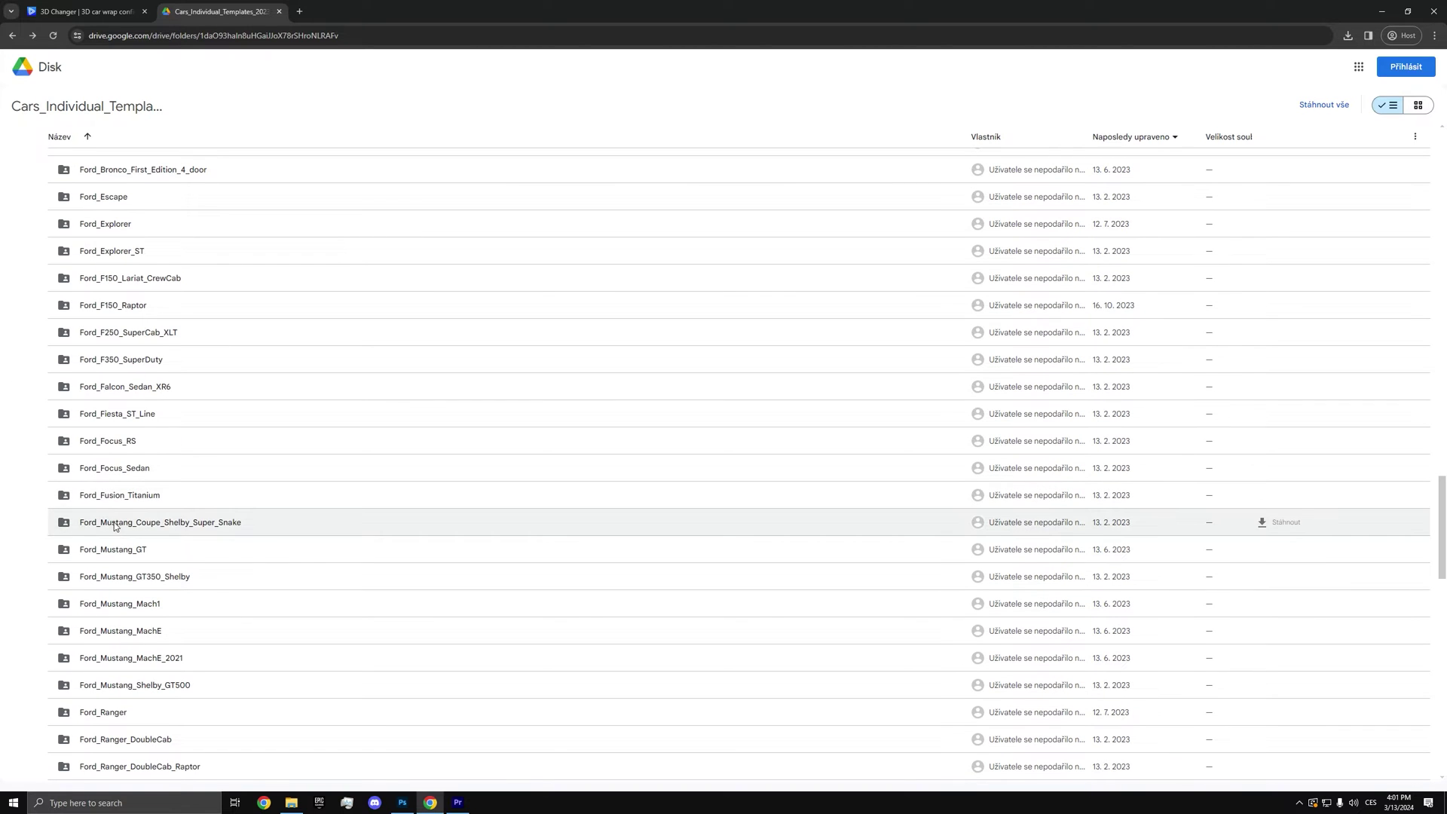
pyautogui.doubleClick(300, 161)
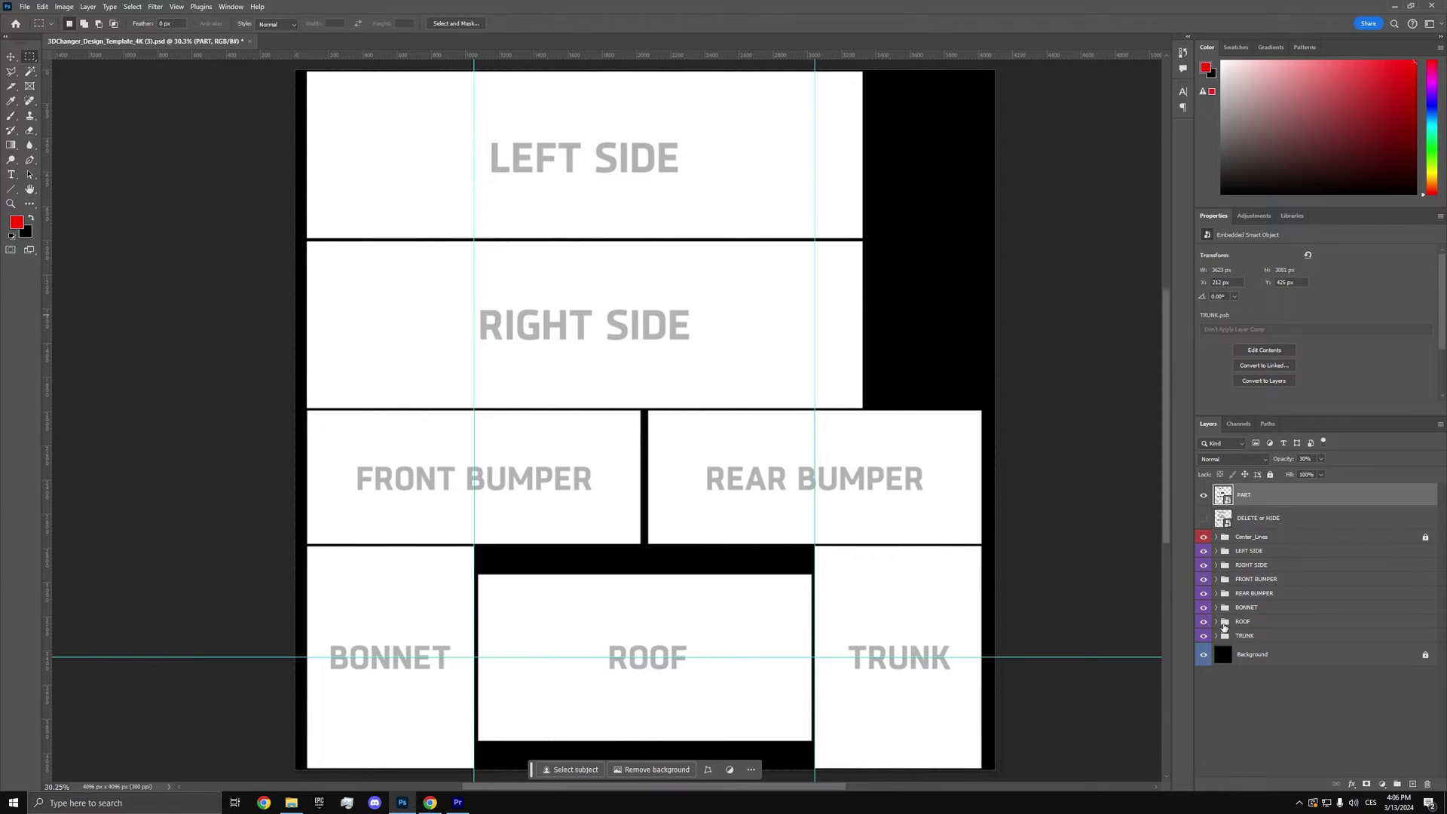
# Step: Place the Mustang UV wireframe PNG onto the Photoshop template as a new top layer
pyautogui.click(1215, 551)
pyautogui.click(1216, 551)
pyautogui.click(291, 802)
pyautogui.moveTo(330, 220); pyautogui.dragTo(608, 333)
pyautogui.press('Return')
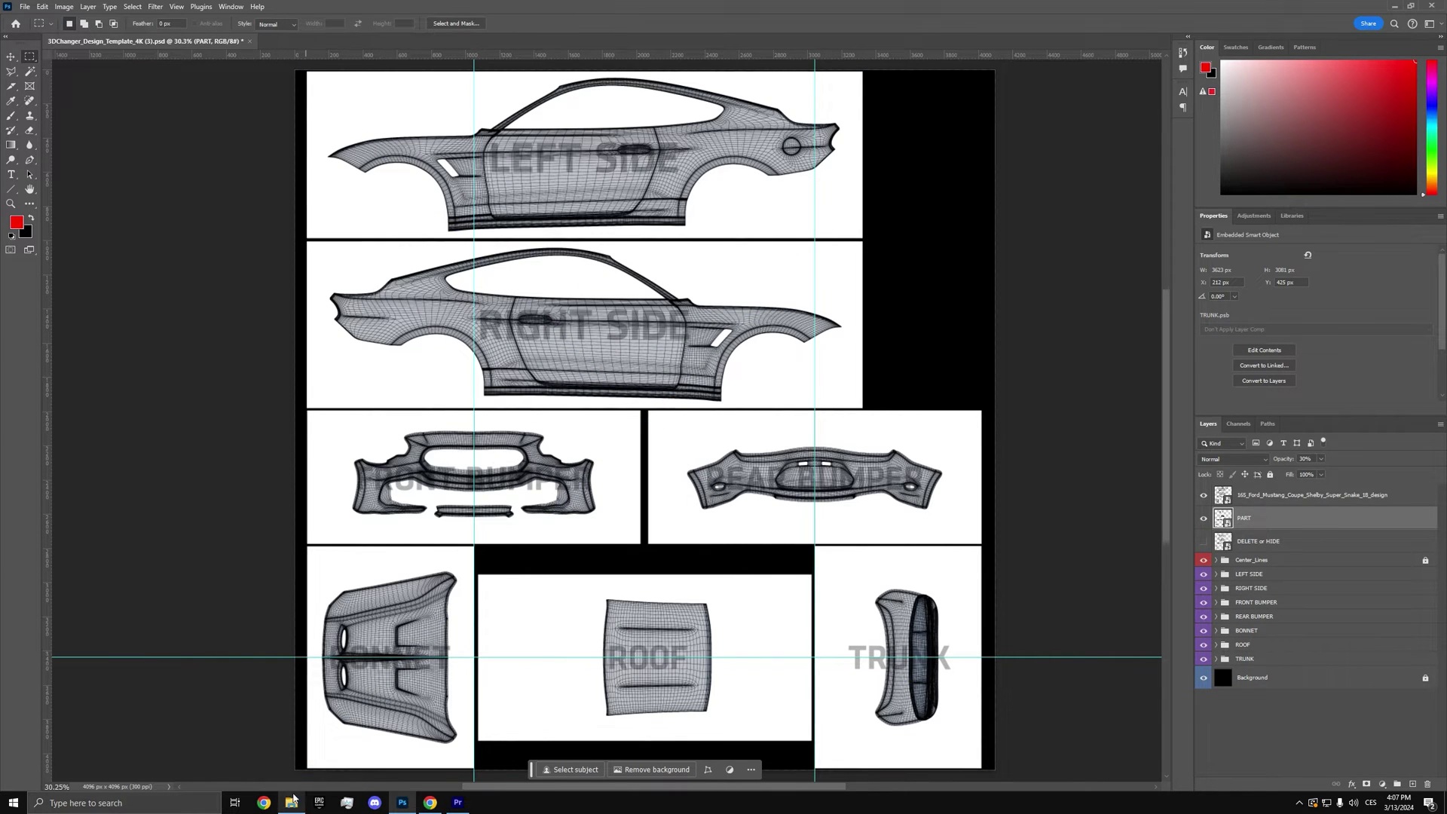
pyautogui.click(292, 801)
# Step: Drop the Joker part images onto the template and commit each placement
pyautogui.click(264, 181)
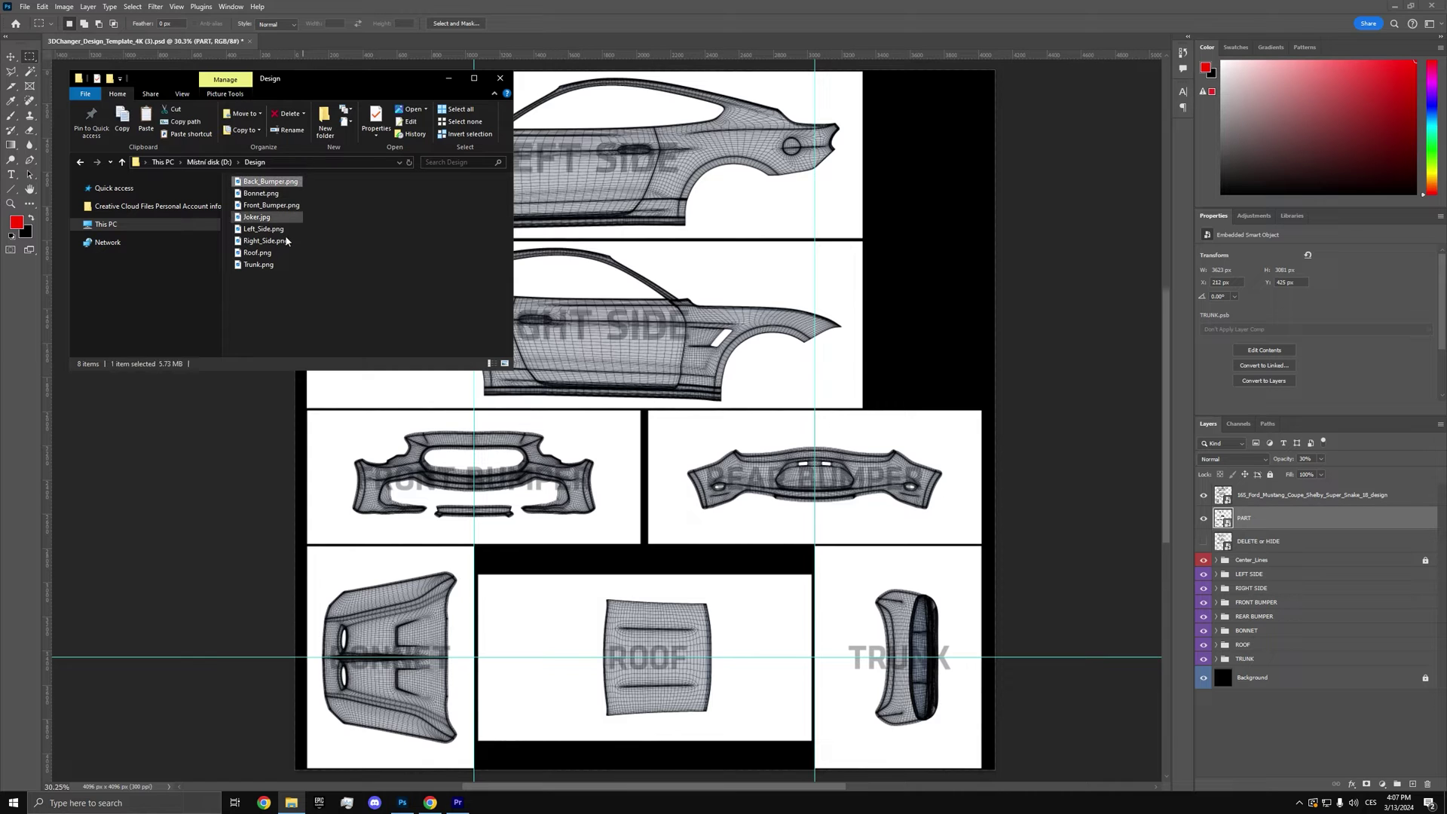
pyautogui.keyDown('shift'); pyautogui.click(257, 217); pyautogui.keyUp('shift')
pyautogui.moveTo(257, 217); pyautogui.dragTo(597, 309)
pyautogui.press('Return')
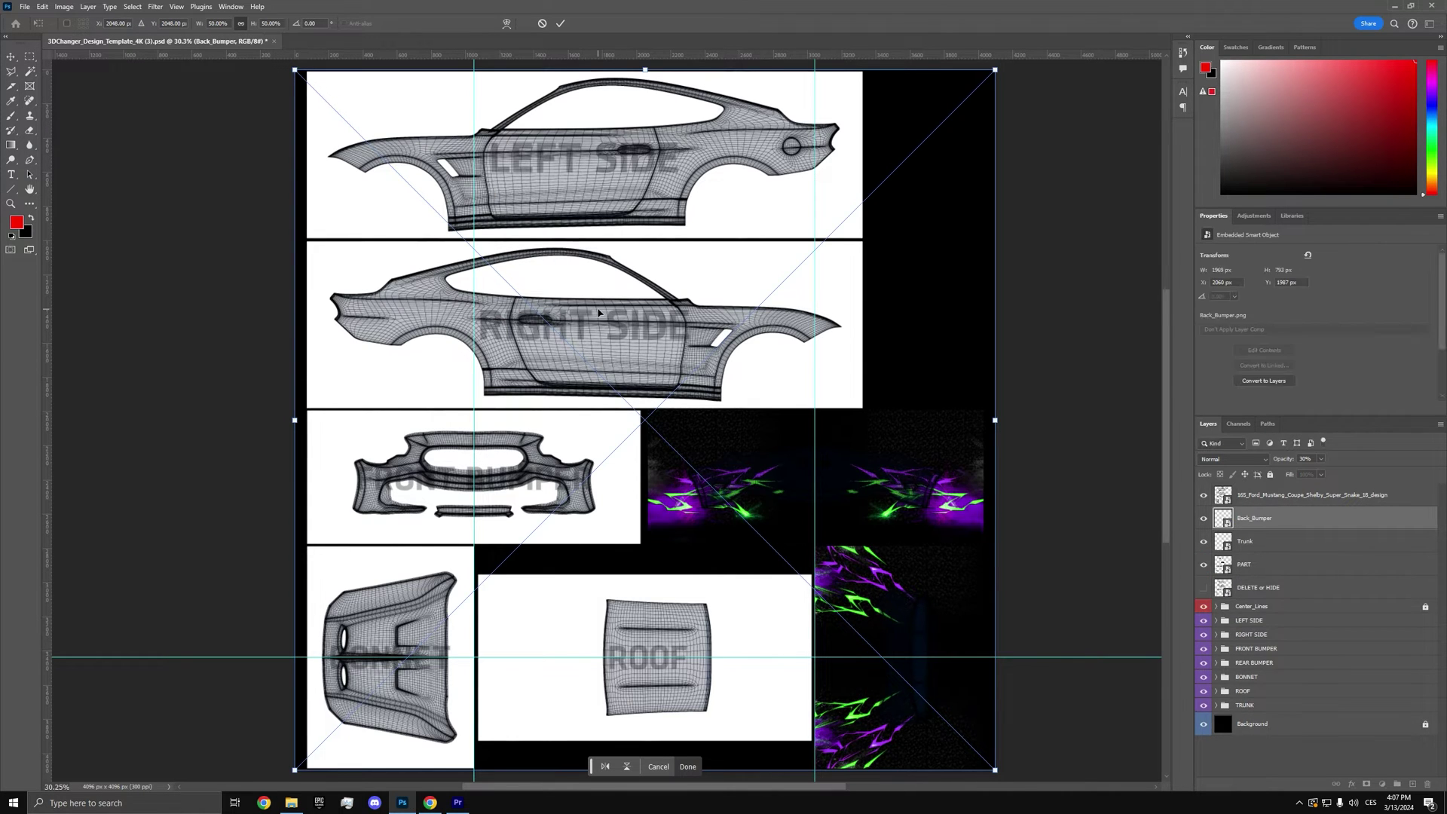
pyautogui.press('Return')
# Step: Nudge the Right_Side artwork into alignment, hide the wireframe, and start File > Export As
pyautogui.press('Return')
pyautogui.press('Return')
# Step: Give the Mustang wireframe layer a white Color Overlay
pyautogui.click(1416, 504)
pyautogui.rightClick(1416, 504)
pyautogui.click(1206, 498)
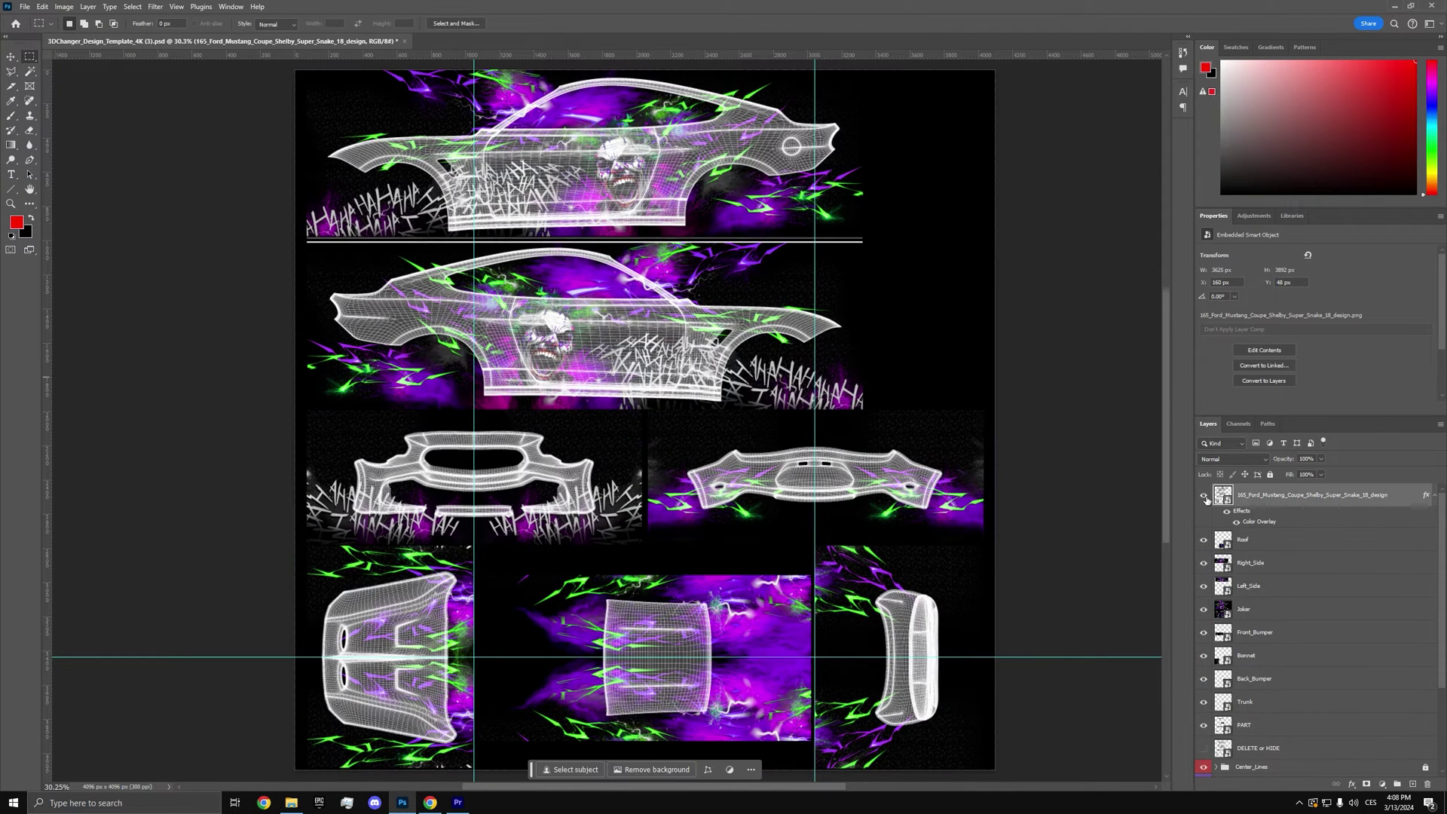
pyautogui.click(1250, 562)
pyautogui.hotkey('ctrl', 't')
pyautogui.moveTo(653, 359); pyautogui.dragTo(683, 363)
pyautogui.press('Return')
pyautogui.click(1204, 498)
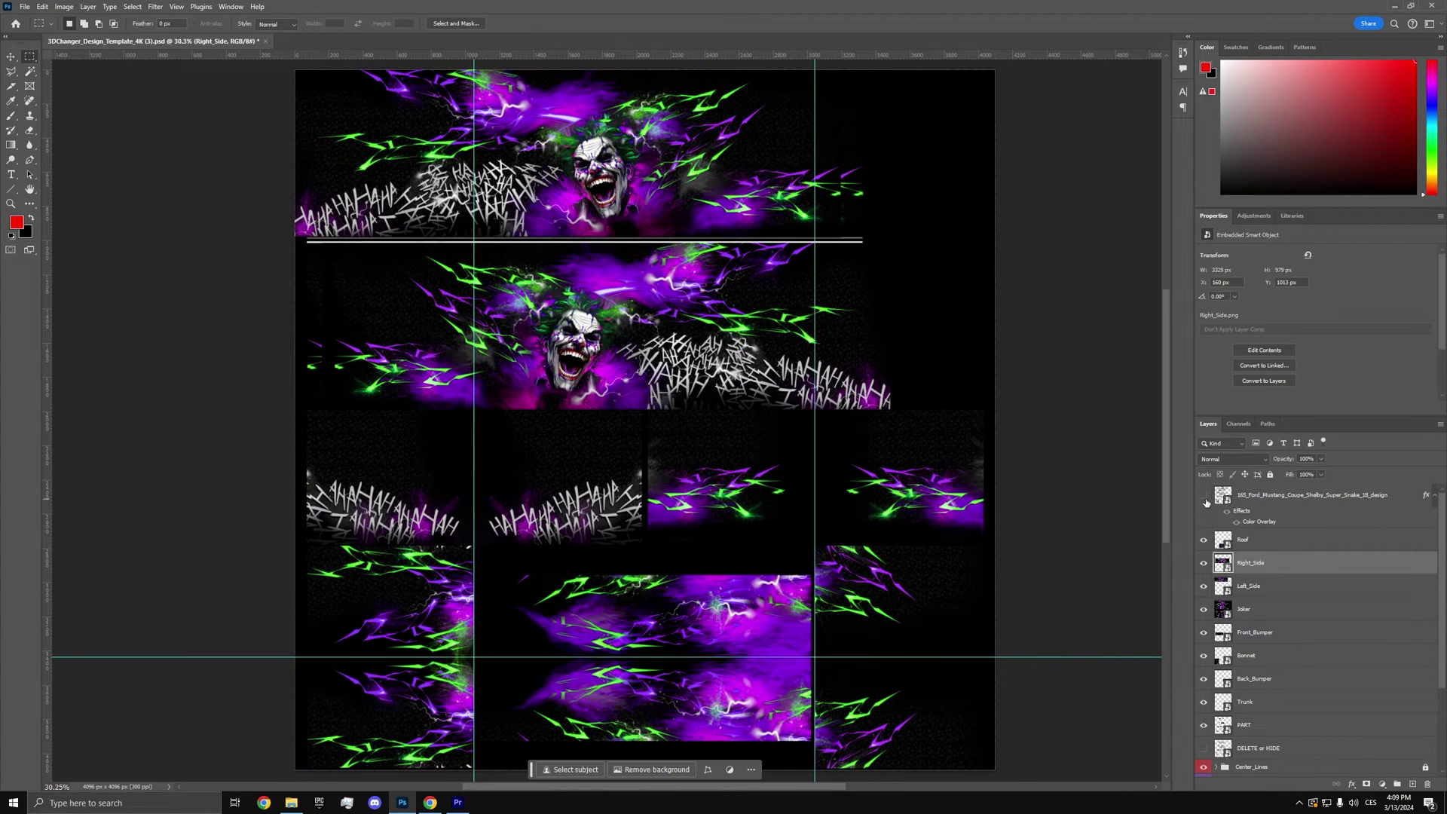
pyautogui.click(25, 7)
pyautogui.moveTo(45, 202)
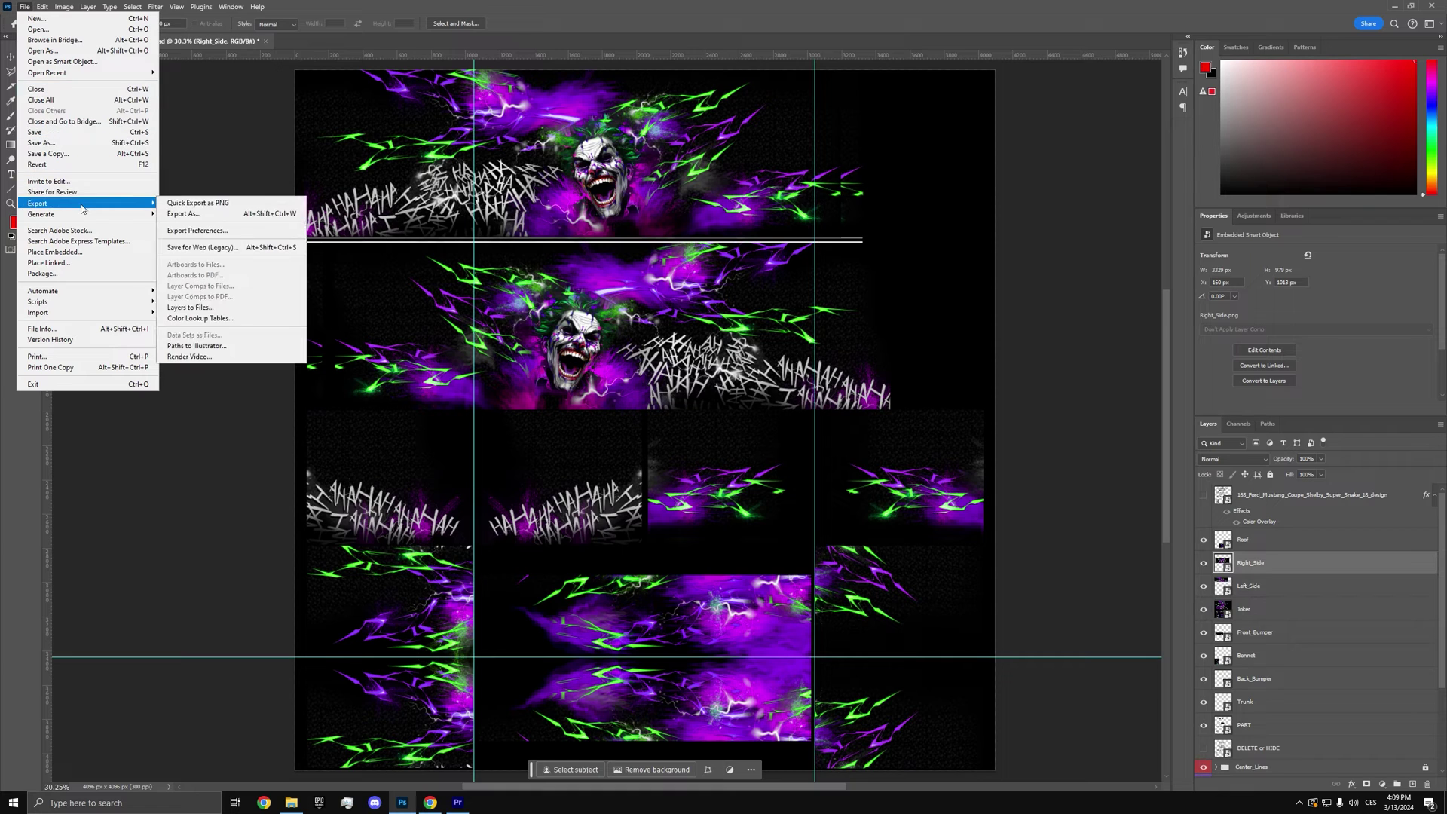
pyautogui.click(184, 214)
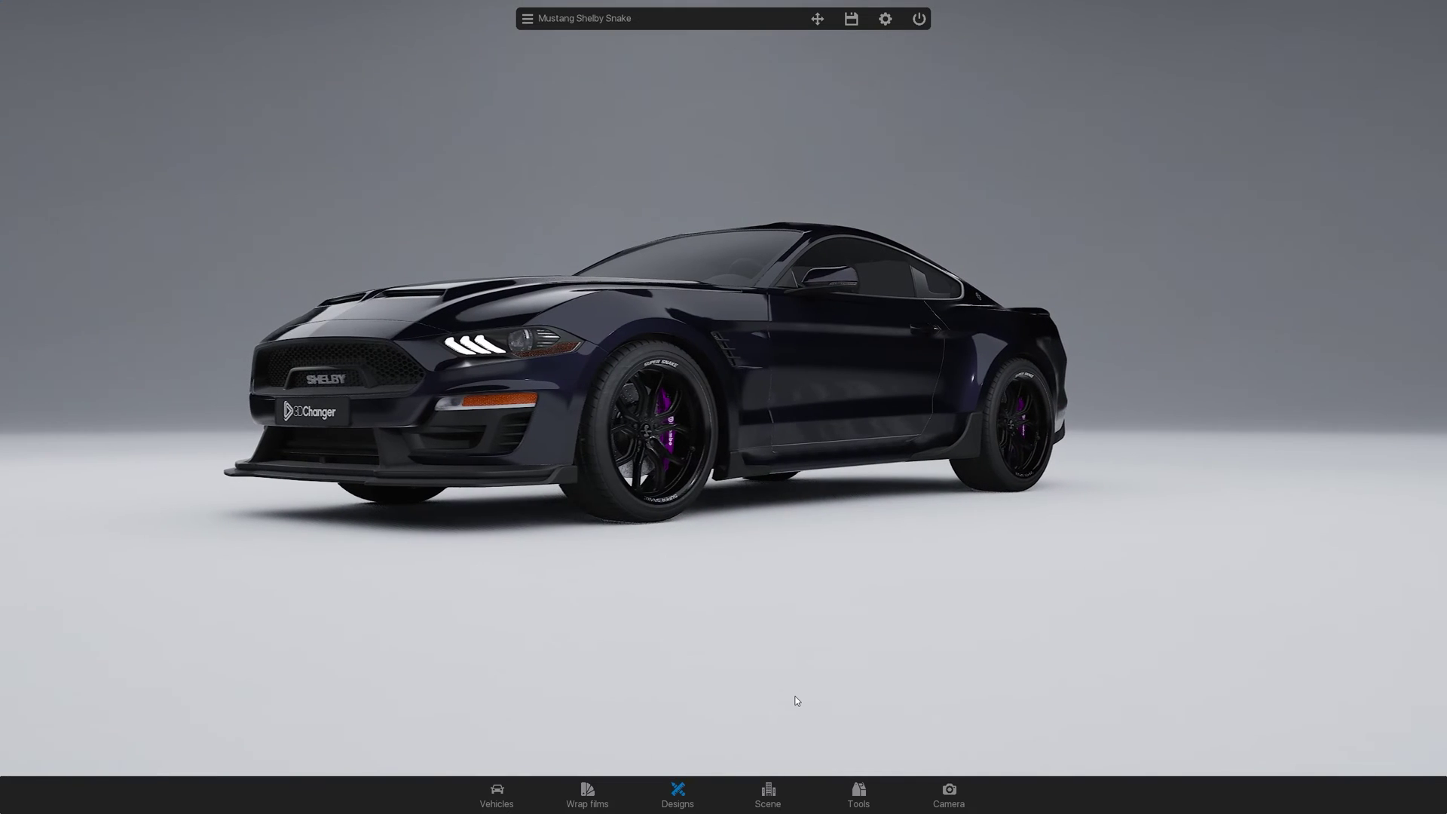
# Step: Import Joker.jpg into the My library collection under Designs
pyautogui.click(677, 797)
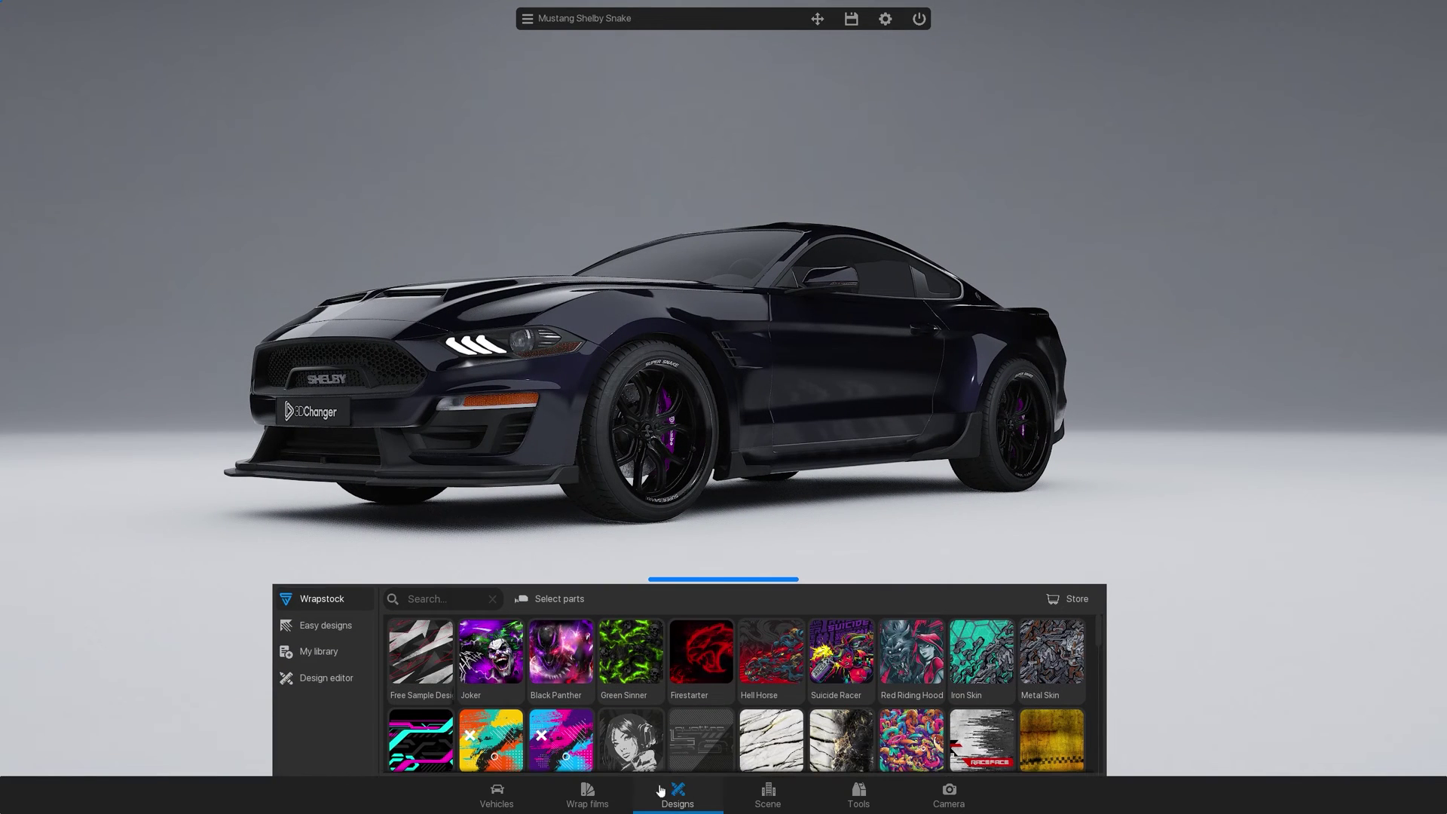
pyautogui.click(339, 653)
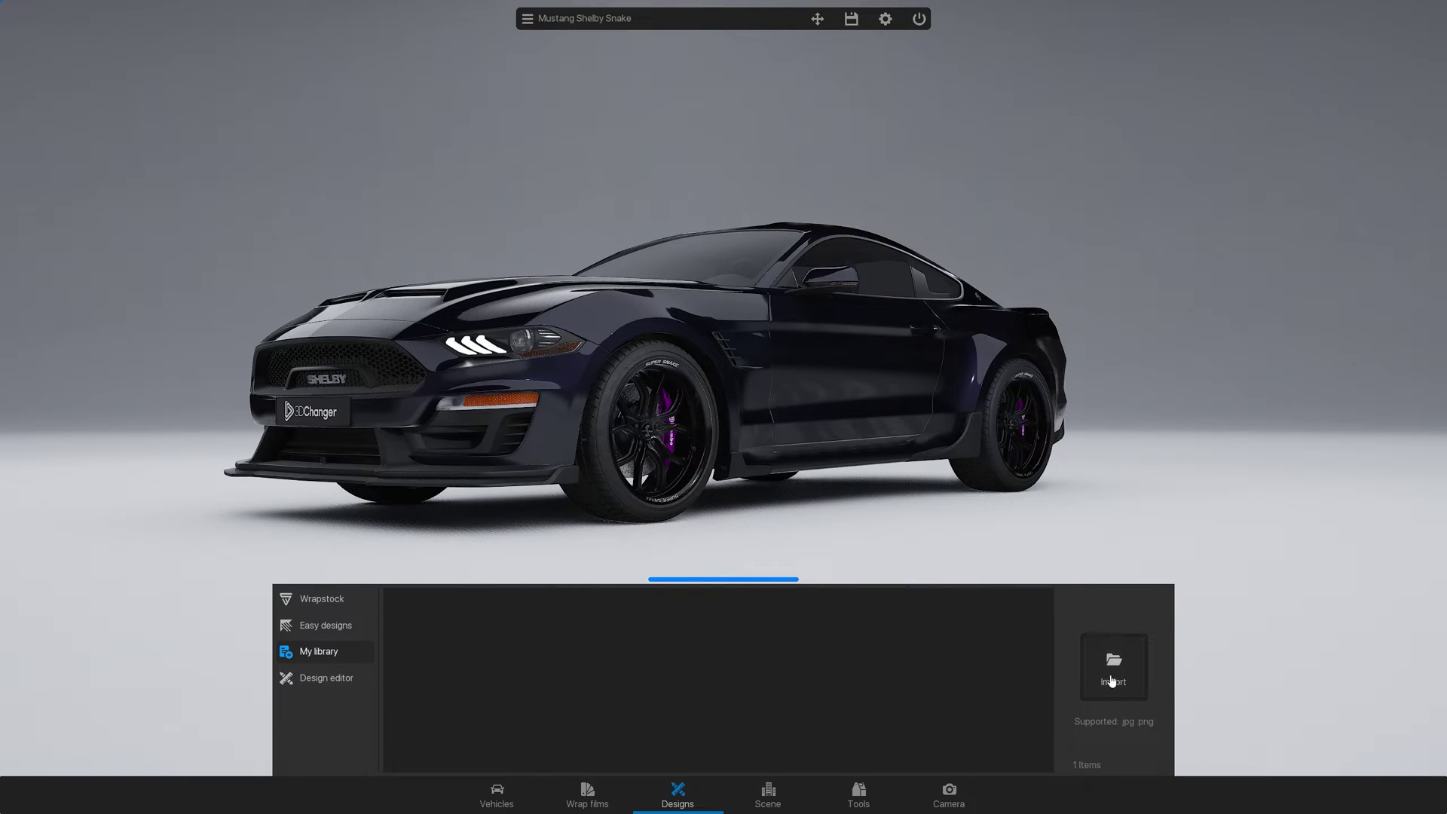
pyautogui.click(1085, 670)
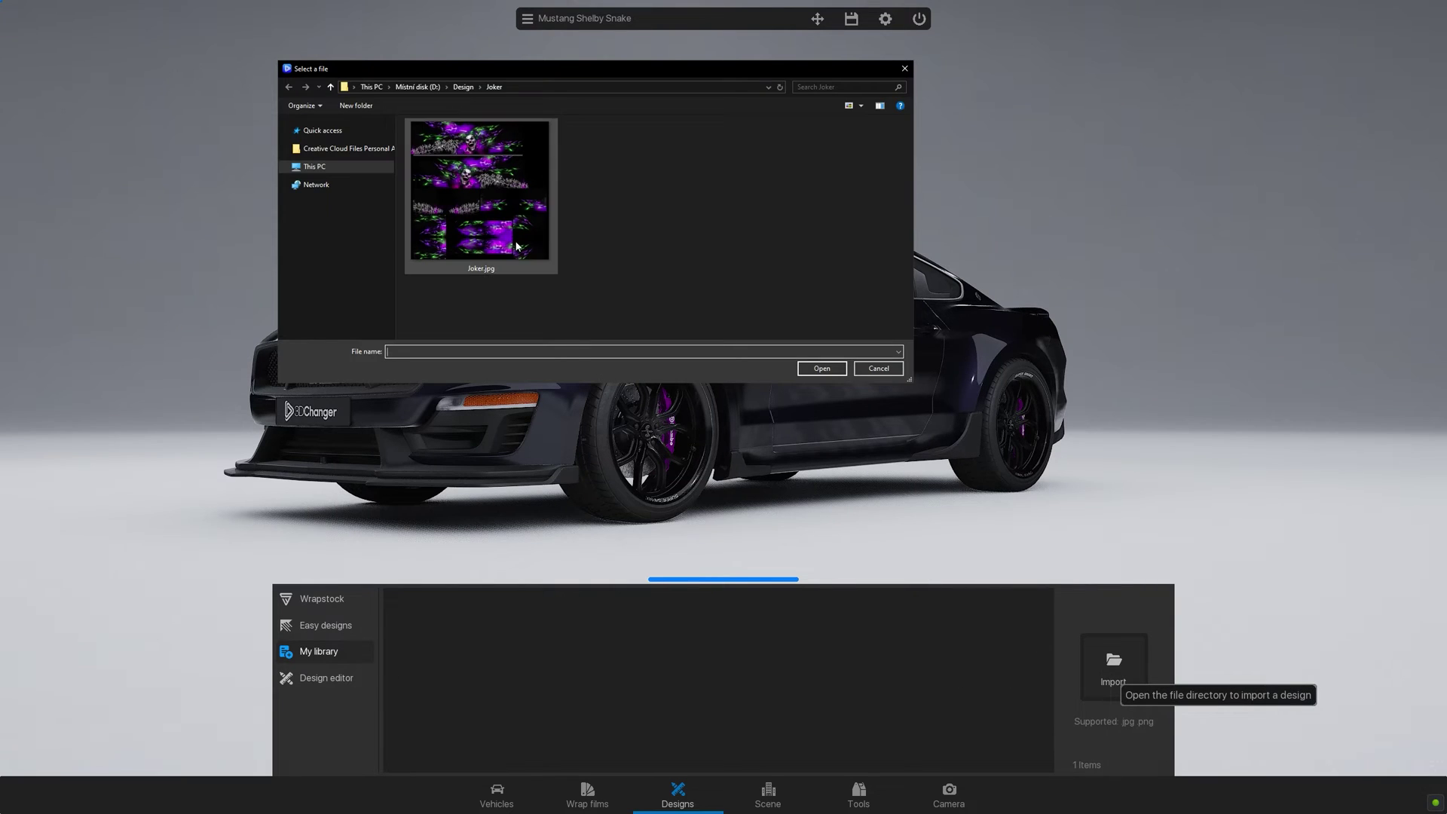
pyautogui.click(517, 246)
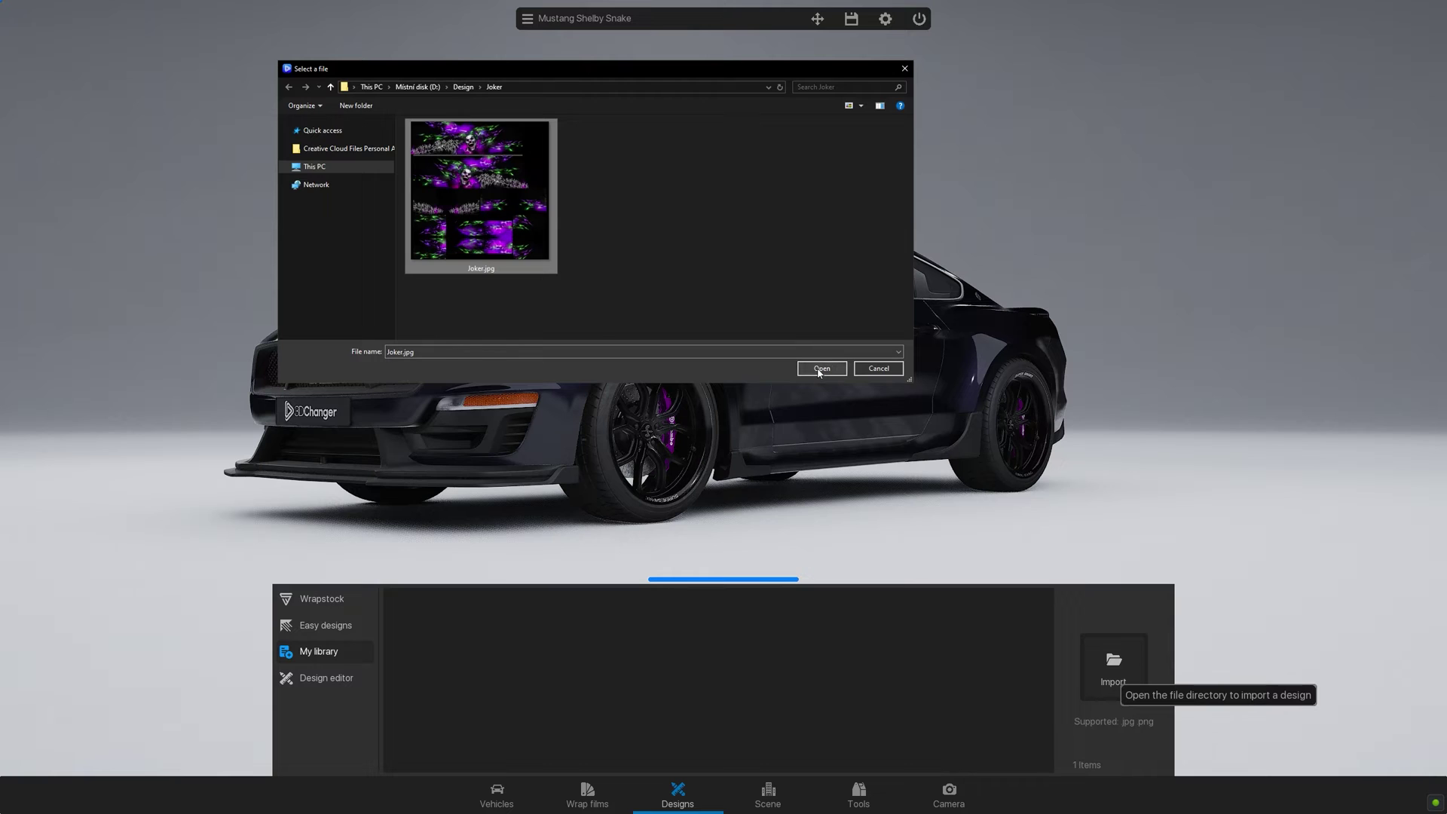
pyautogui.click(821, 368)
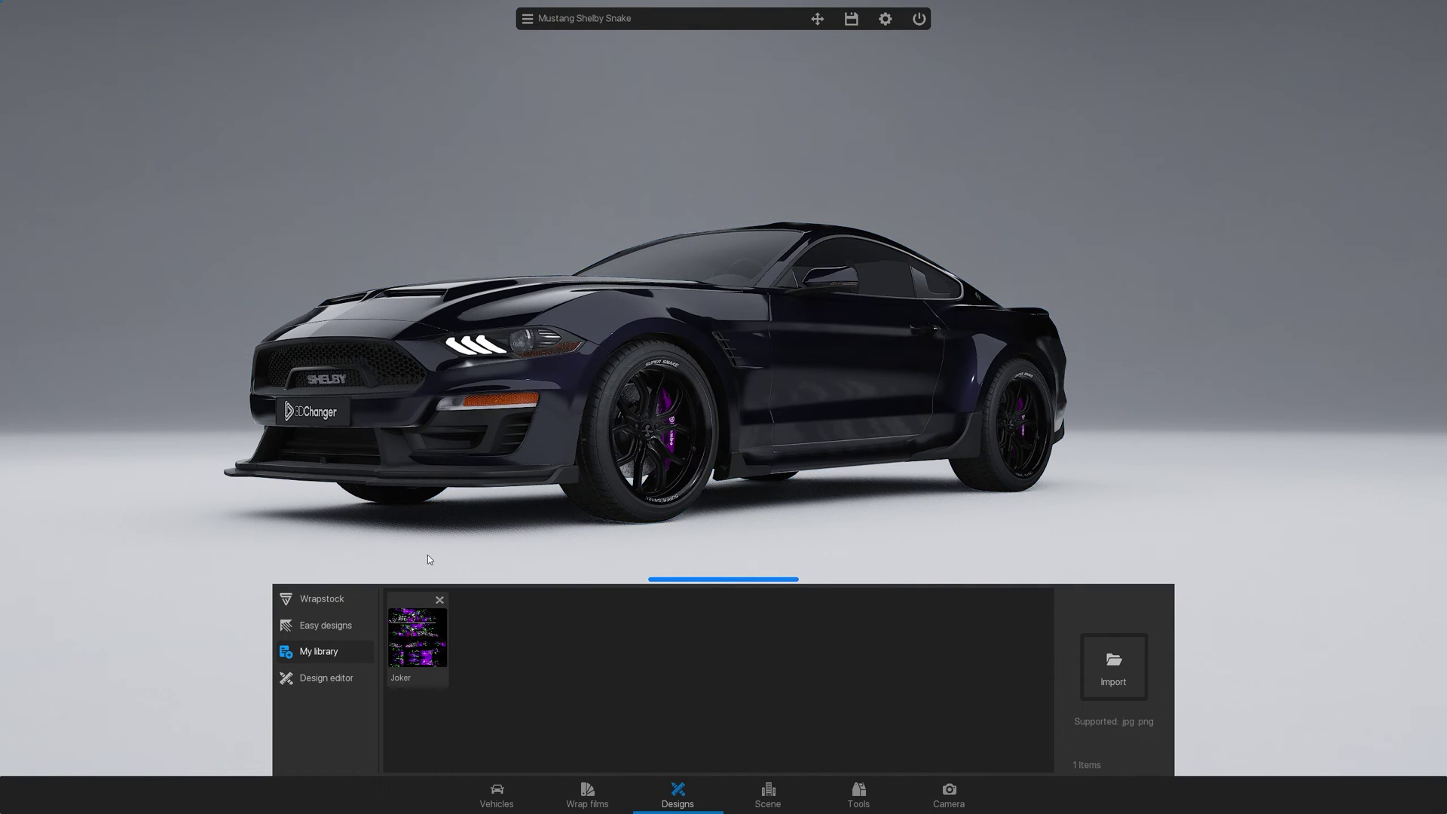
# Step: Apply the Joker design to the Mustang, orbit to inspect it, and open the Design editor
pyautogui.click(408, 679)
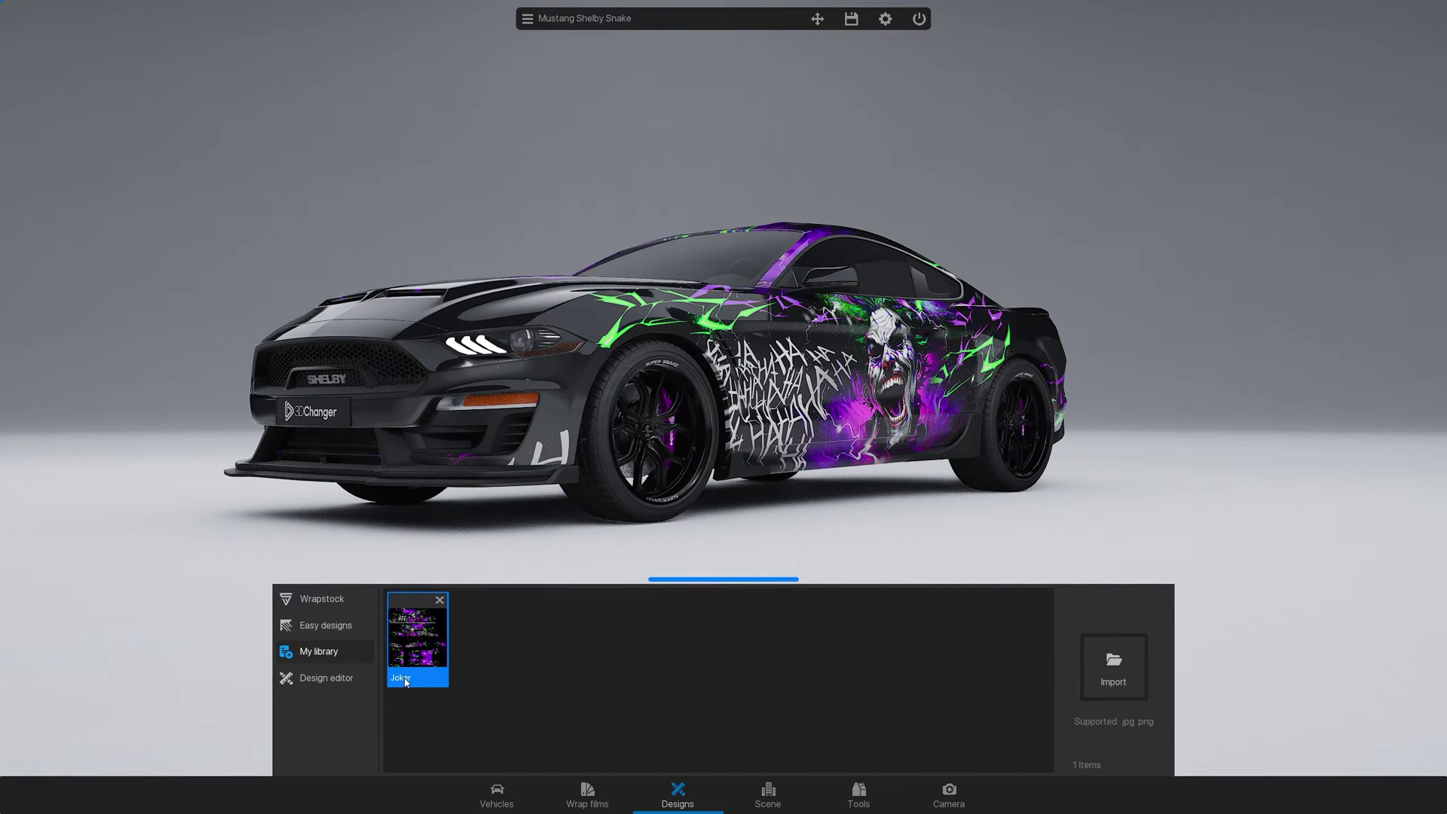
pyautogui.moveTo(211, 549)
pyautogui.mouseDown()
pyautogui.moveTo(983, 519)
pyautogui.moveTo(563, 555)
pyautogui.mouseUp()
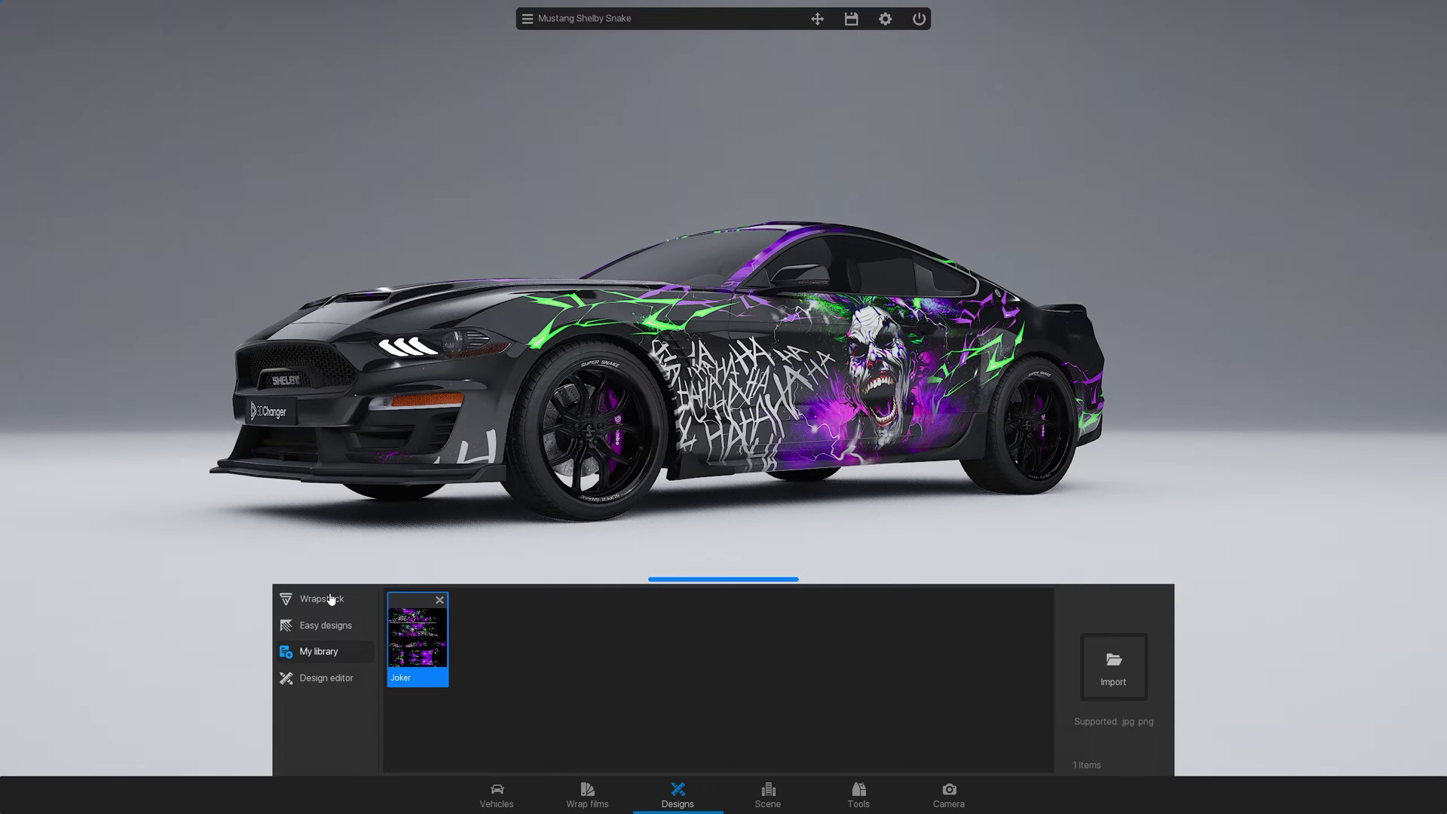
pyautogui.click(331, 677)
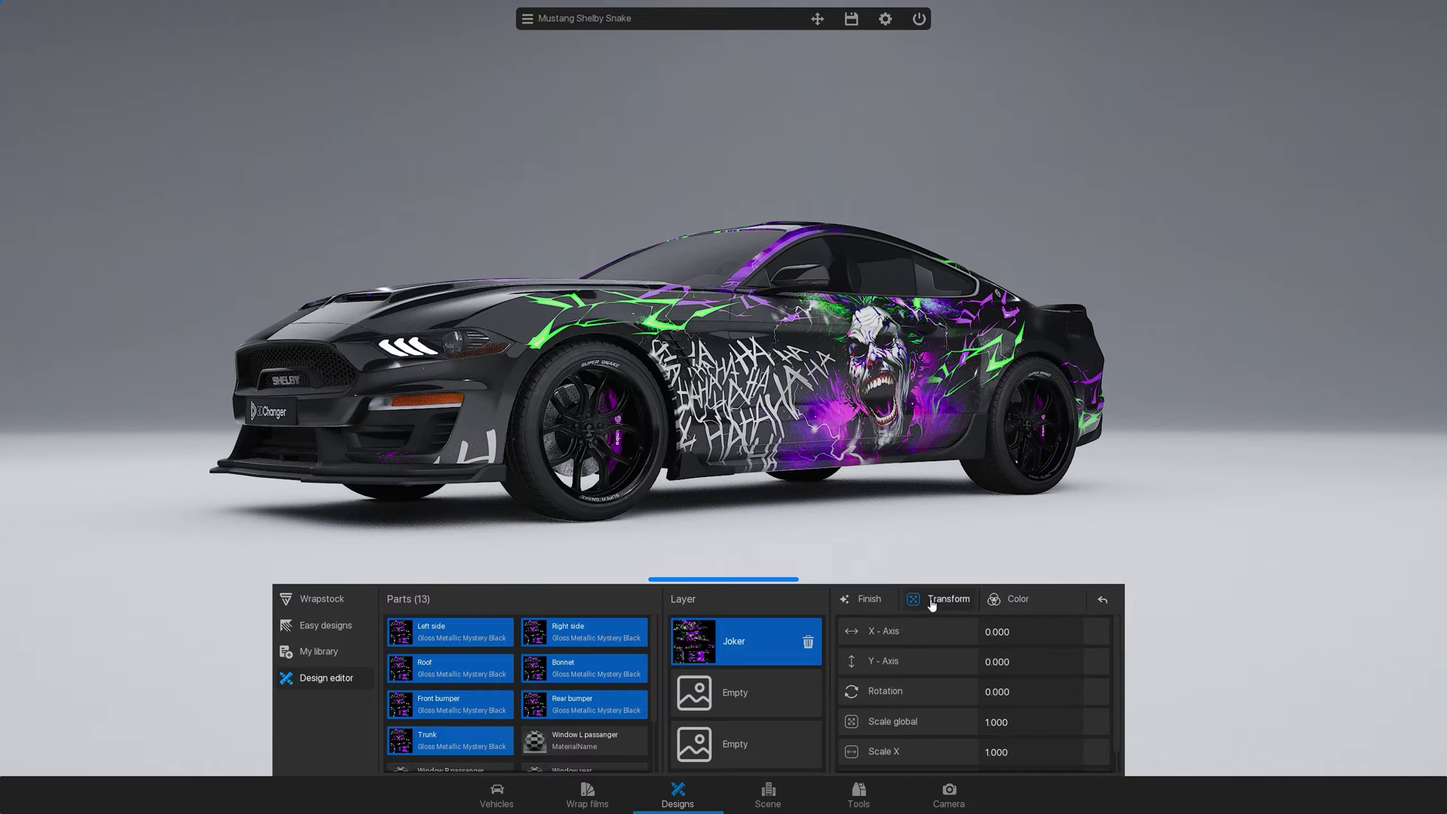
# Step: On the Finish tab, try higher Matte, reset it to 0.05, and set Metallic to 1.00
pyautogui.click(869, 602)
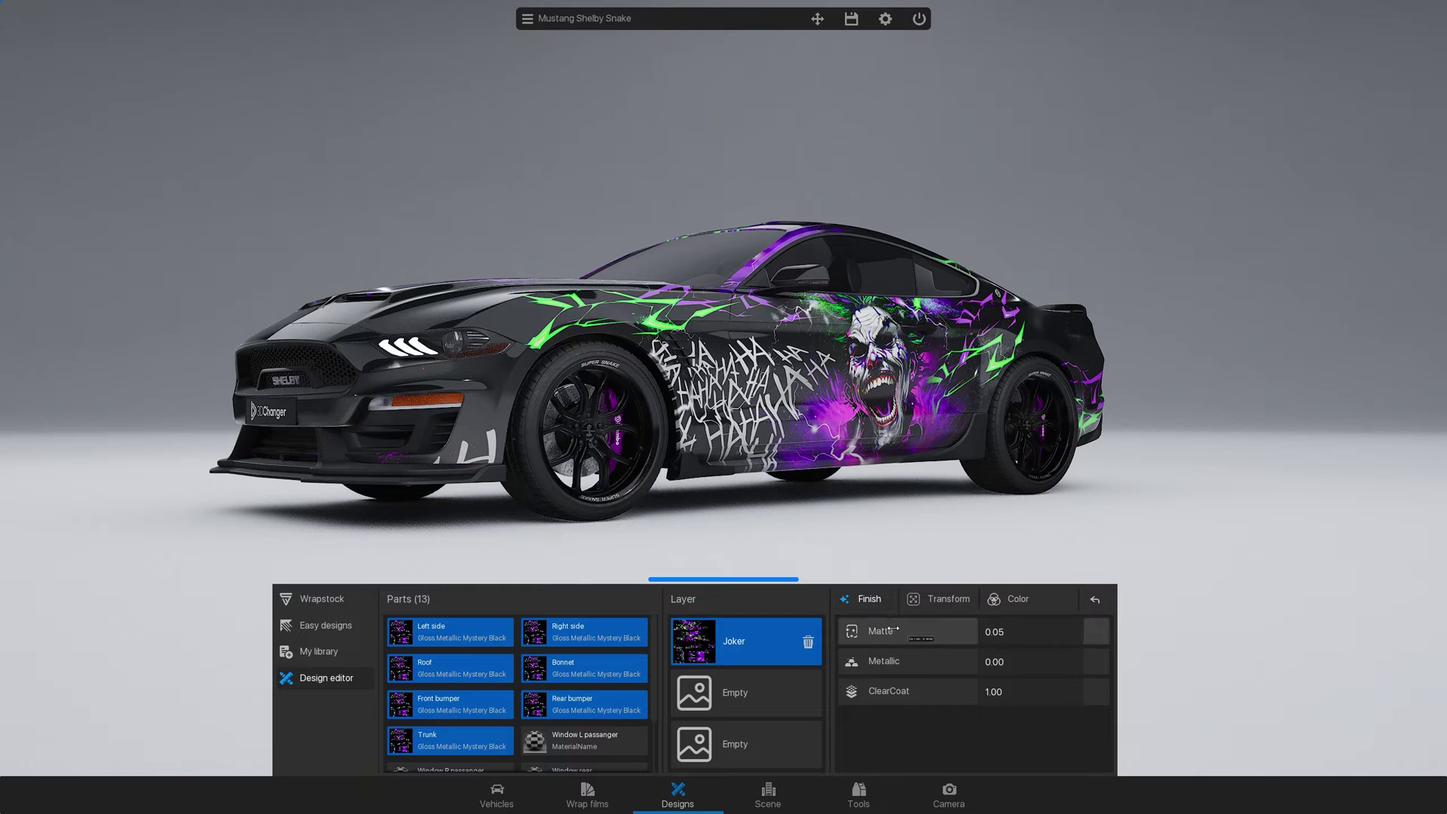
pyautogui.moveTo(891, 630); pyautogui.dragTo(1092, 633)
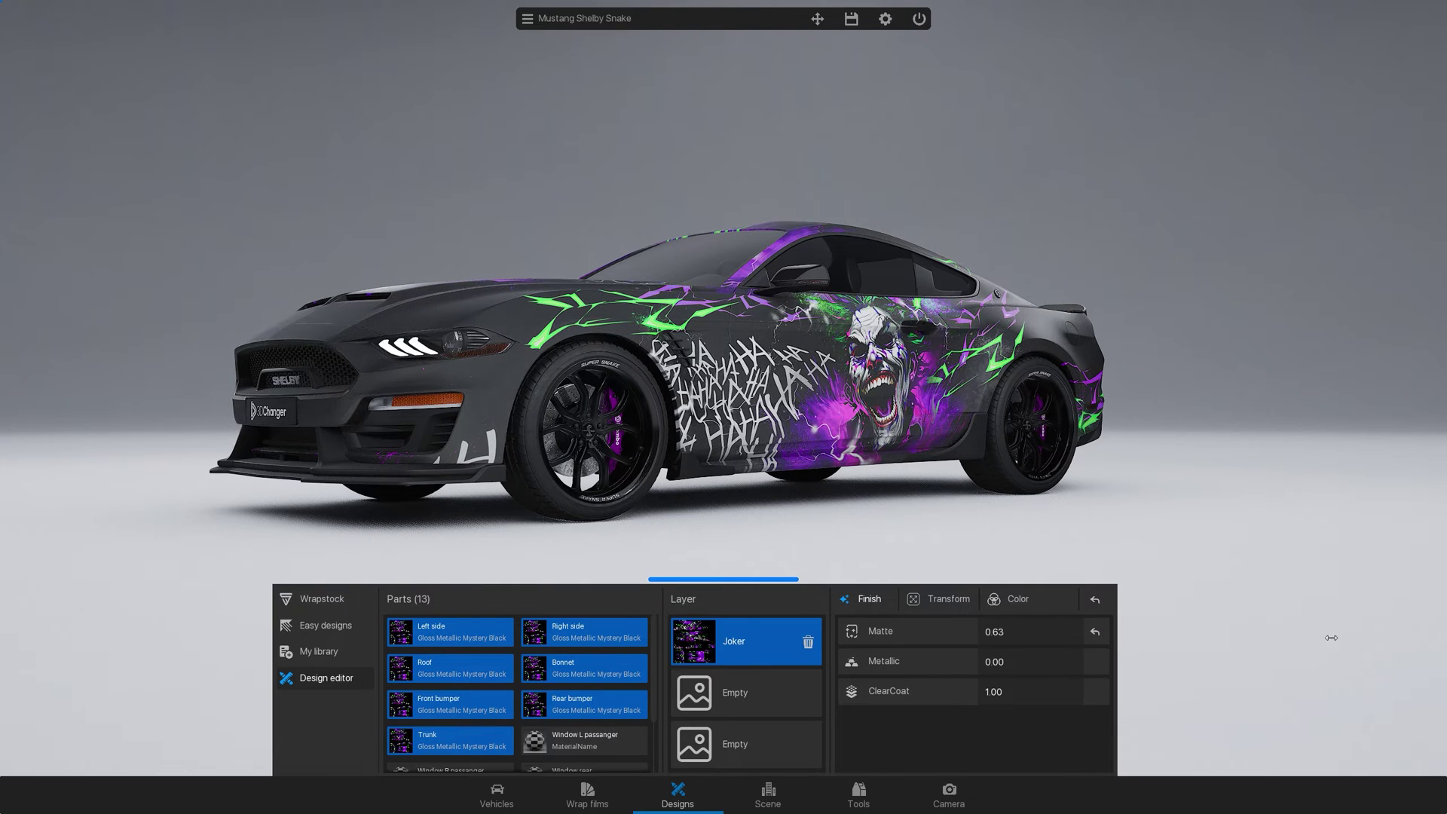
pyautogui.moveTo(904, 630); pyautogui.dragTo(1184, 637)
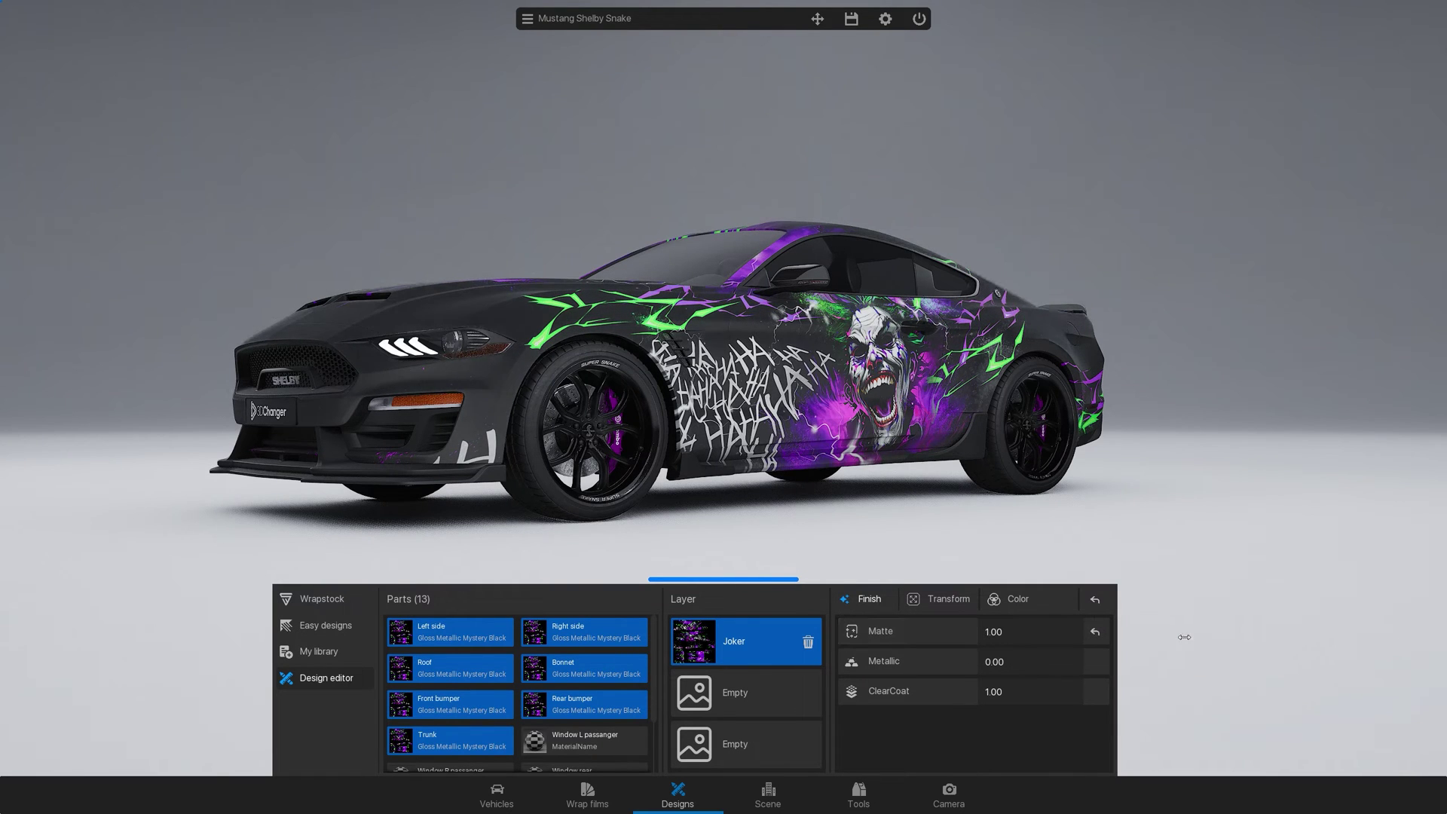
pyautogui.click(1094, 631)
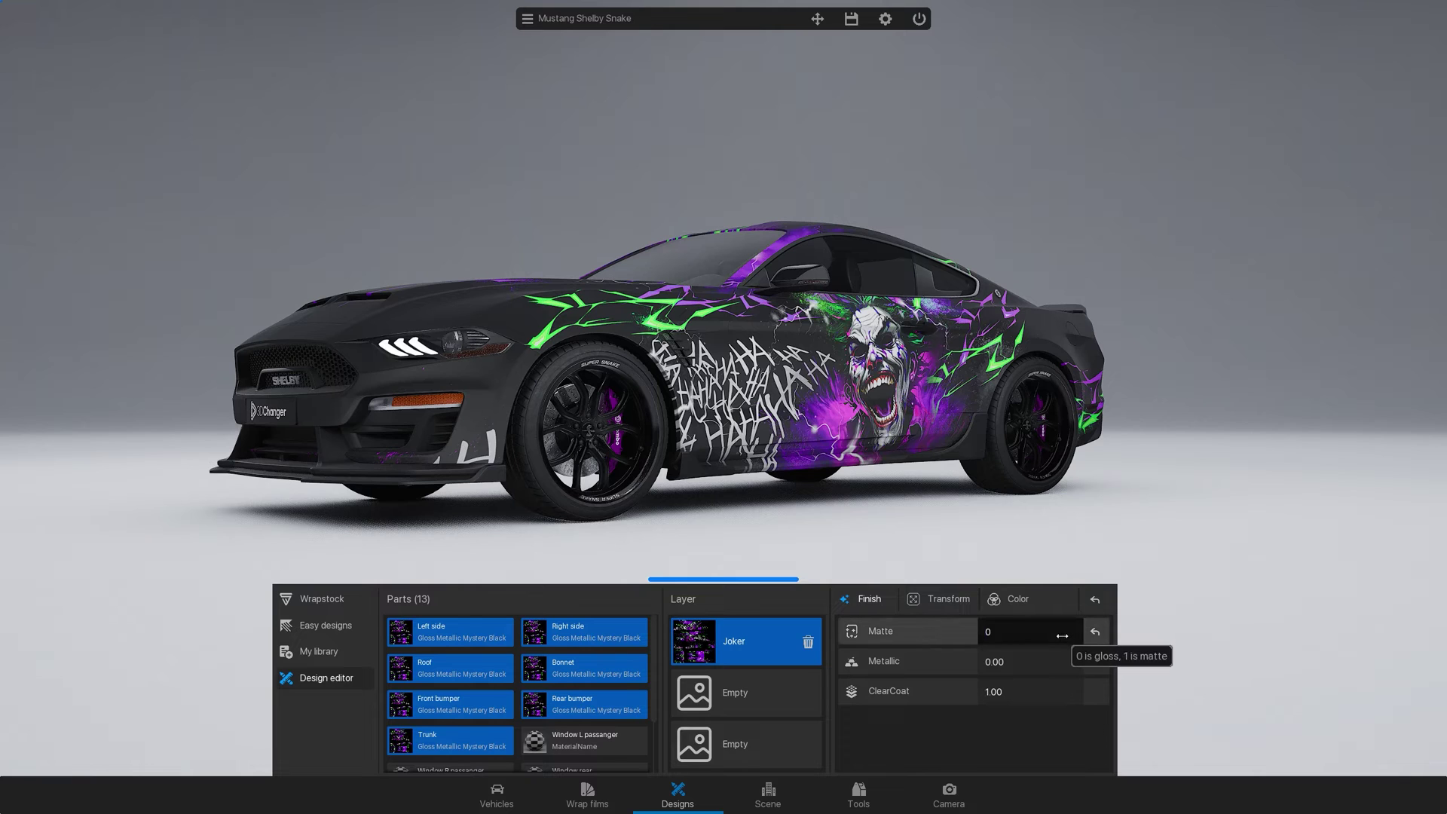
pyautogui.write('.05')
pyautogui.click(1030, 657)
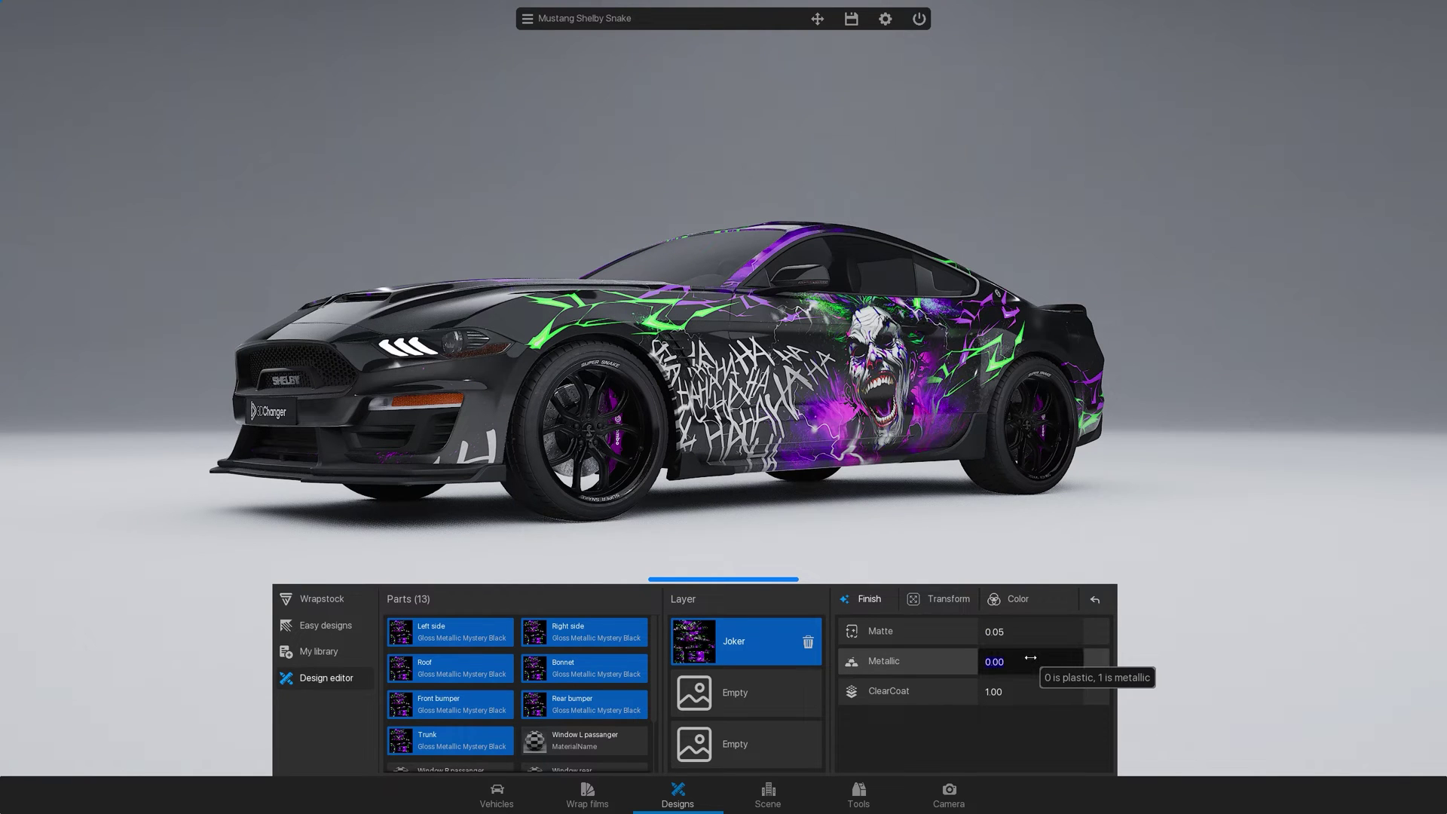
pyautogui.write('1')
pyautogui.press('Return')
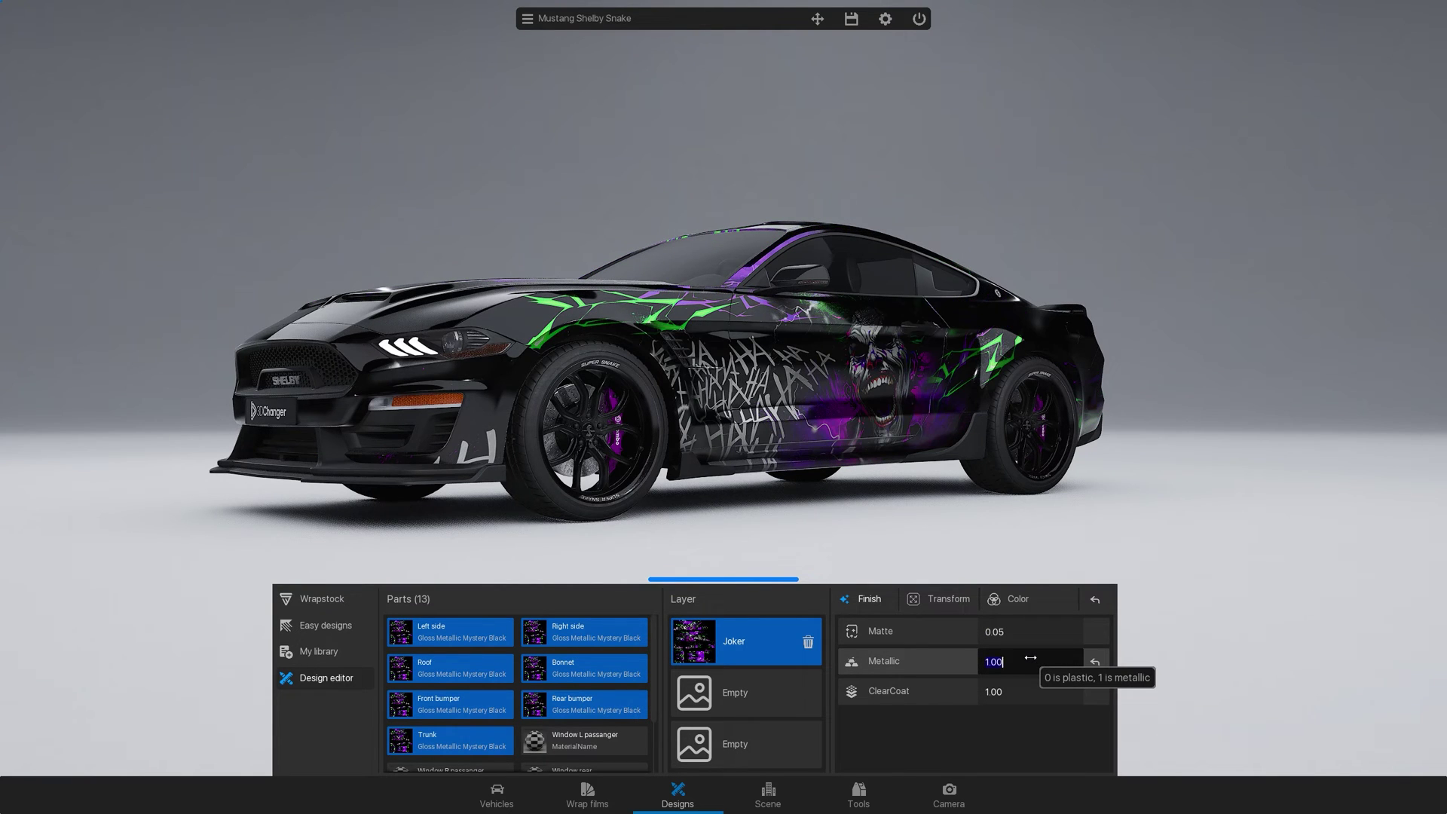
# Step: Set Metallic to 0, then adjust Hue and reset Saturation to full on the Color tab
pyautogui.press('Return')
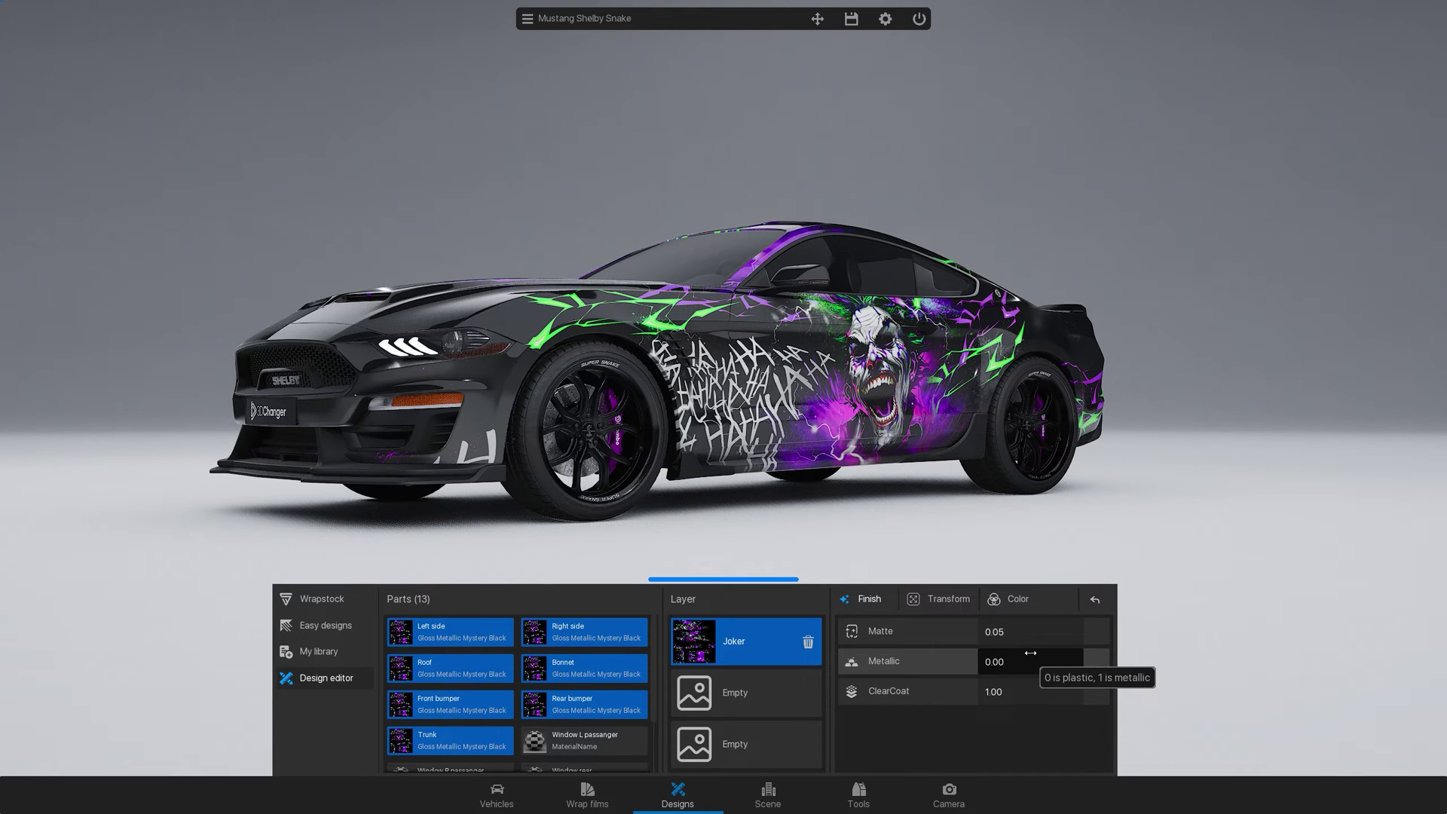
pyautogui.click(1039, 603)
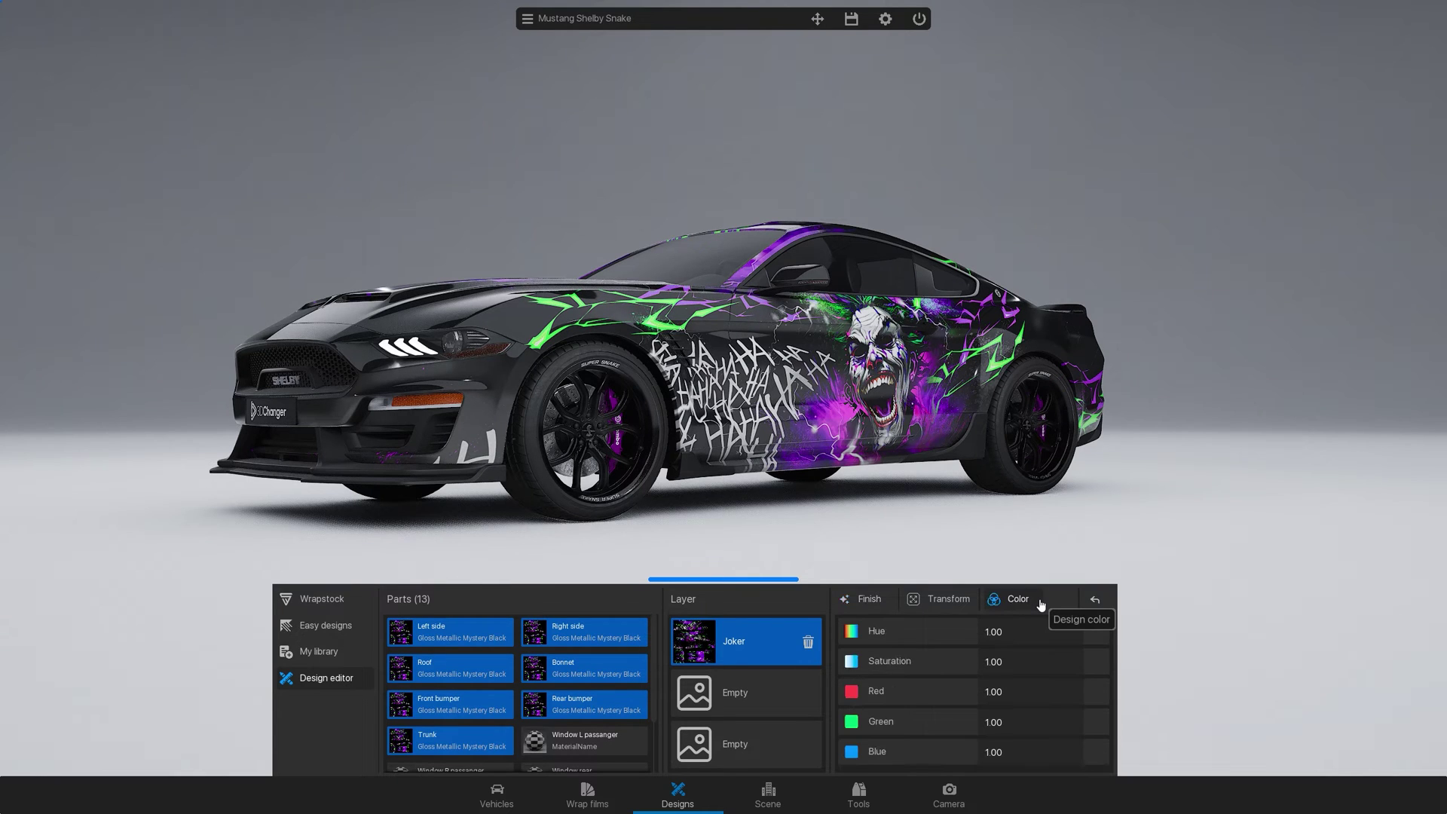
pyautogui.moveTo(1036, 632)
pyautogui.mouseDown()
pyautogui.moveTo(581, 659)
pyautogui.moveTo(1114, 653)
pyautogui.moveTo(919, 678)
pyautogui.mouseUp()
pyautogui.click(1094, 662)
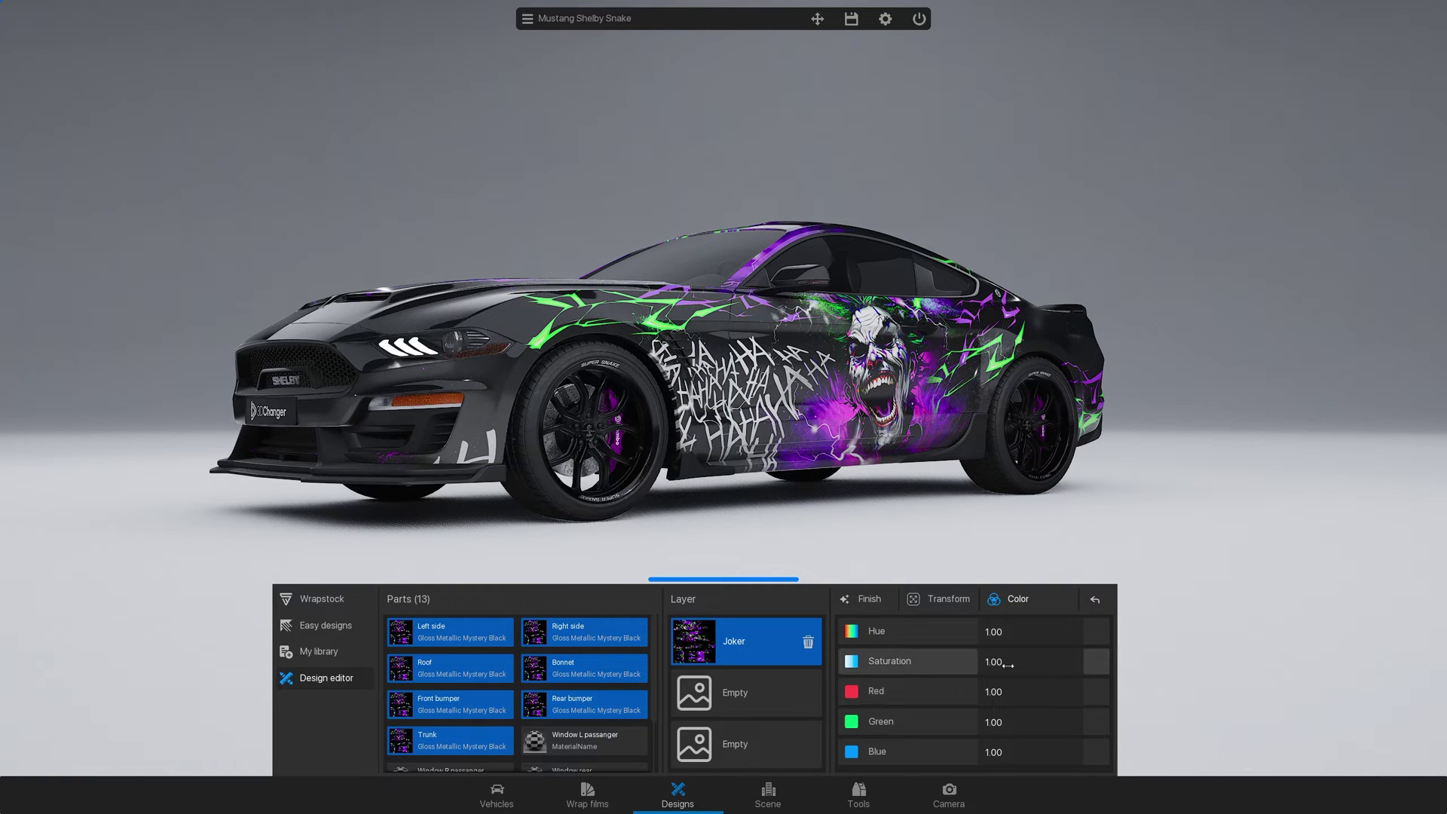
# Step: Restrict editing to the Left side part and shift the Joker design slightly along the X axis
pyautogui.click(959, 603)
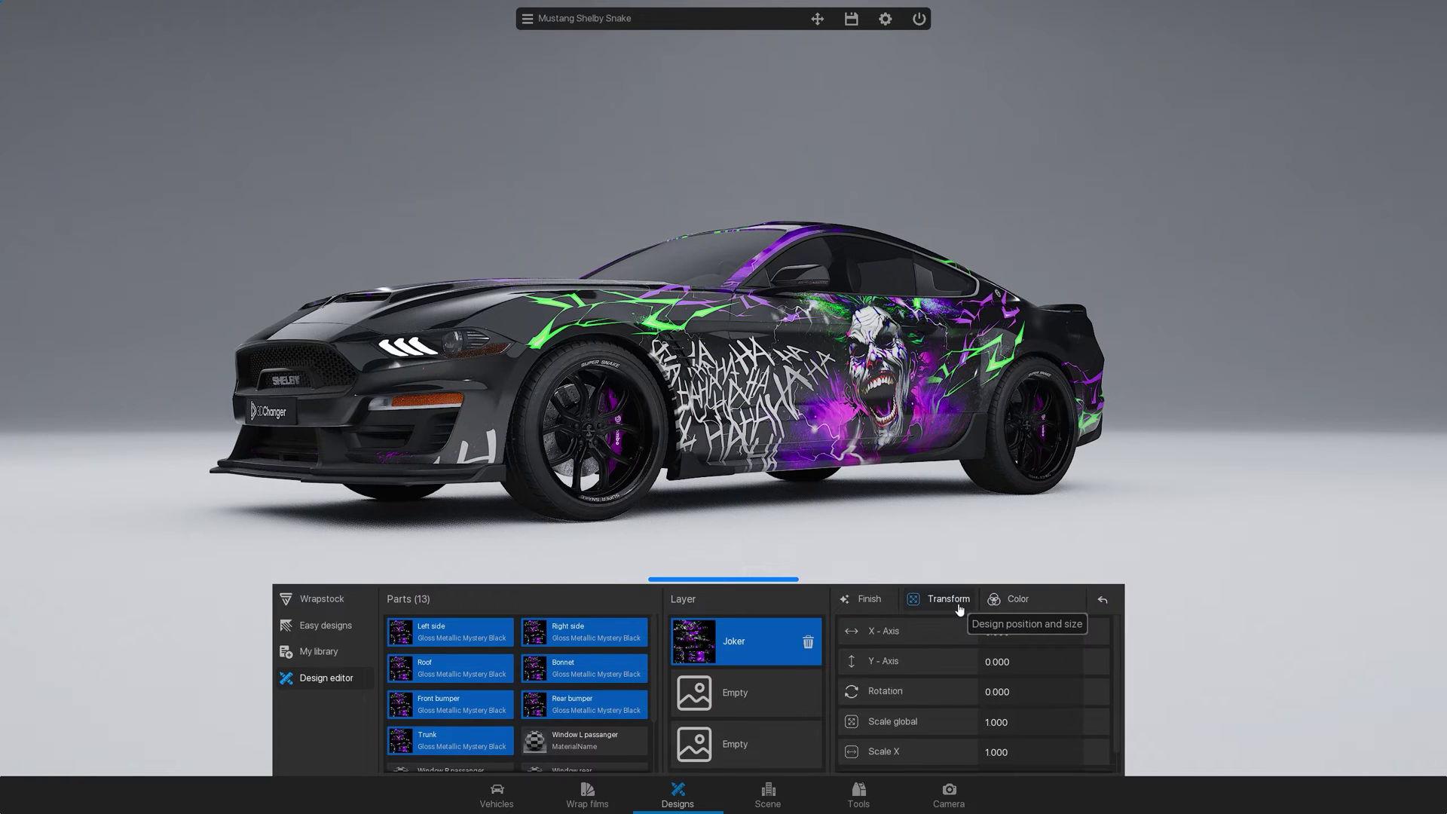
pyautogui.moveTo(1128, 512); pyautogui.dragTo(996, 518)
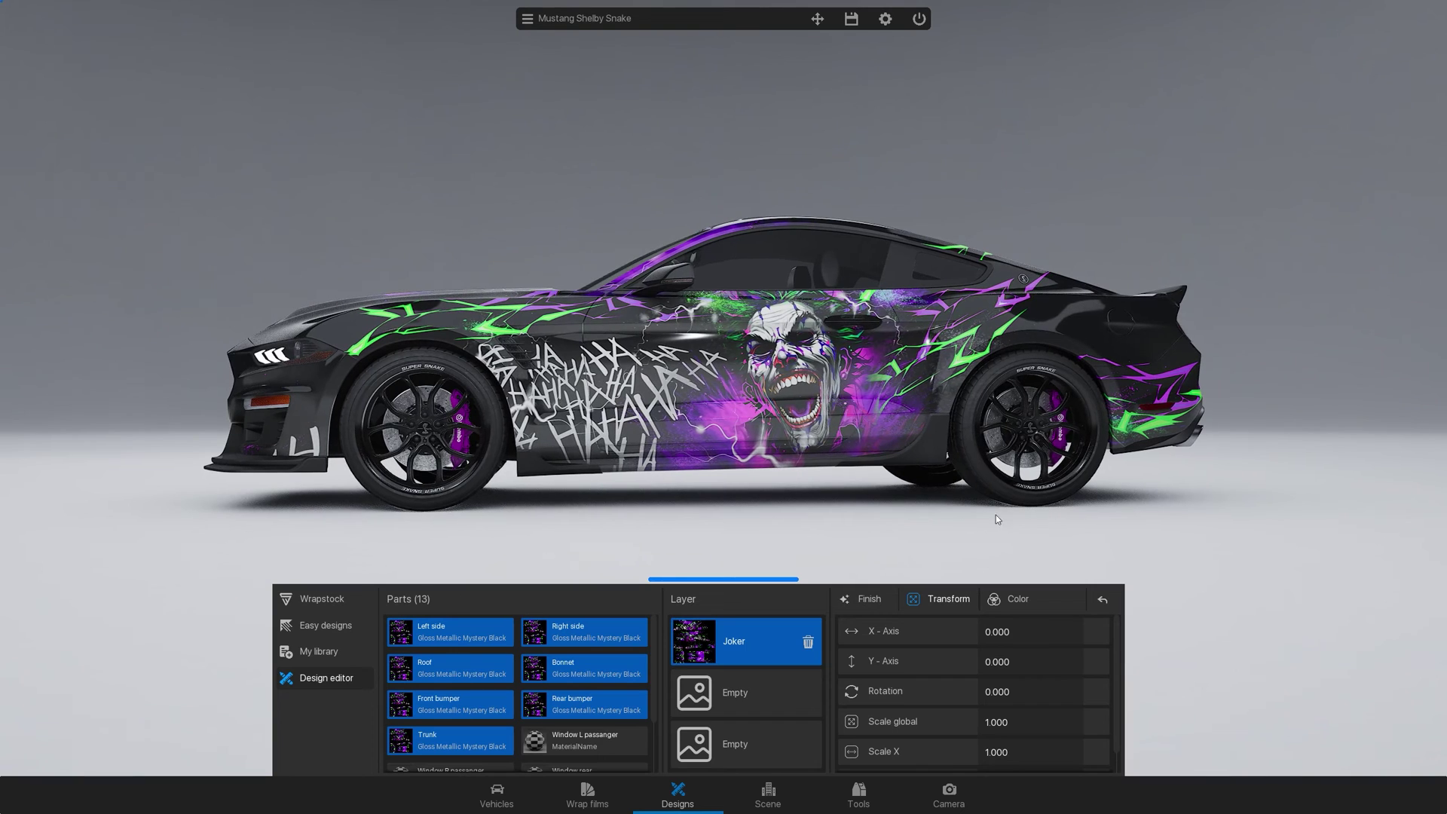
pyautogui.click(480, 635)
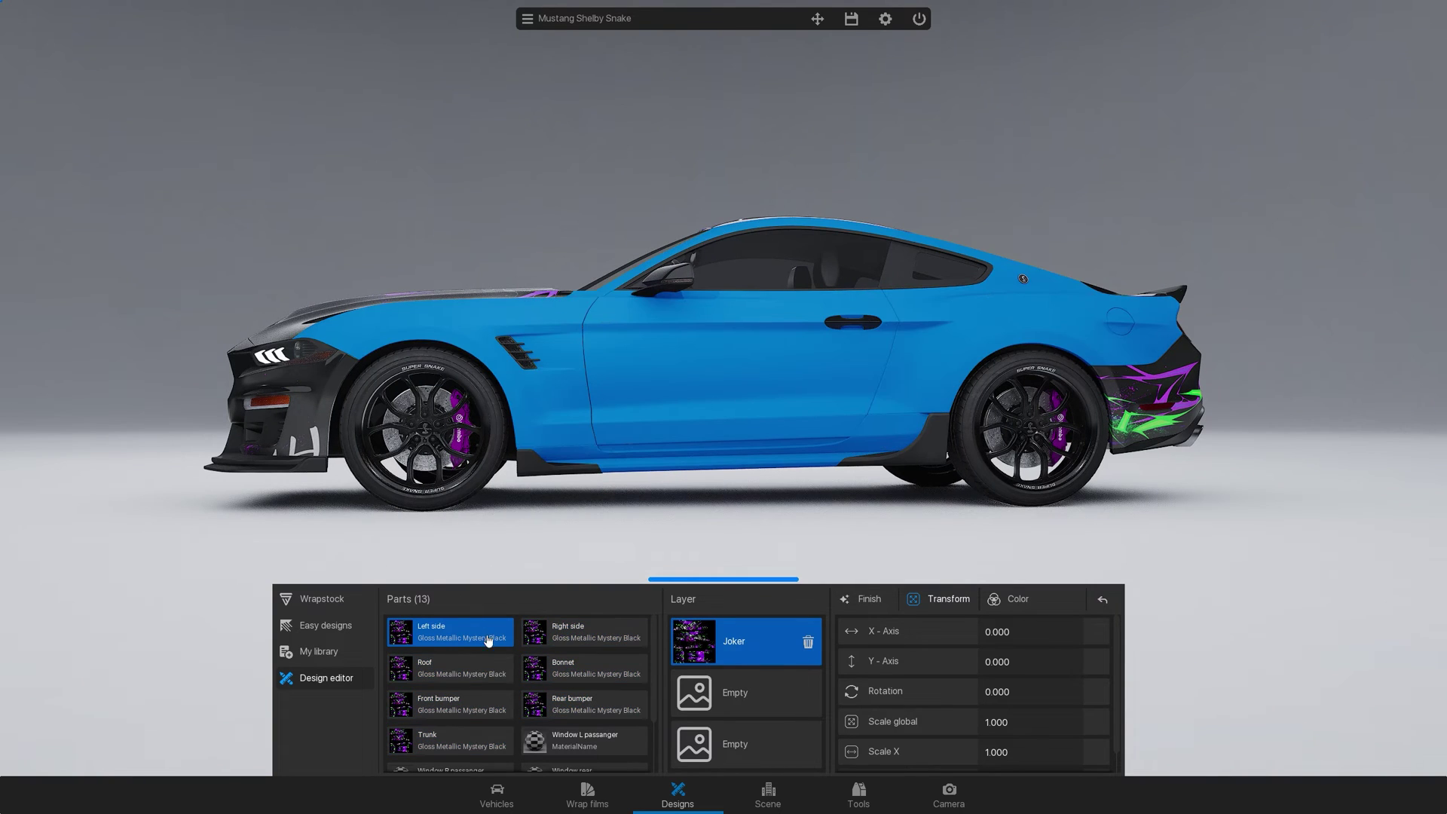
pyautogui.moveTo(1034, 631)
pyautogui.mouseDown()
pyautogui.moveTo(1018, 631)
pyautogui.moveTo(1018, 655)
pyautogui.moveTo(1066, 694)
pyautogui.moveTo(1023, 632)
pyautogui.mouseUp()
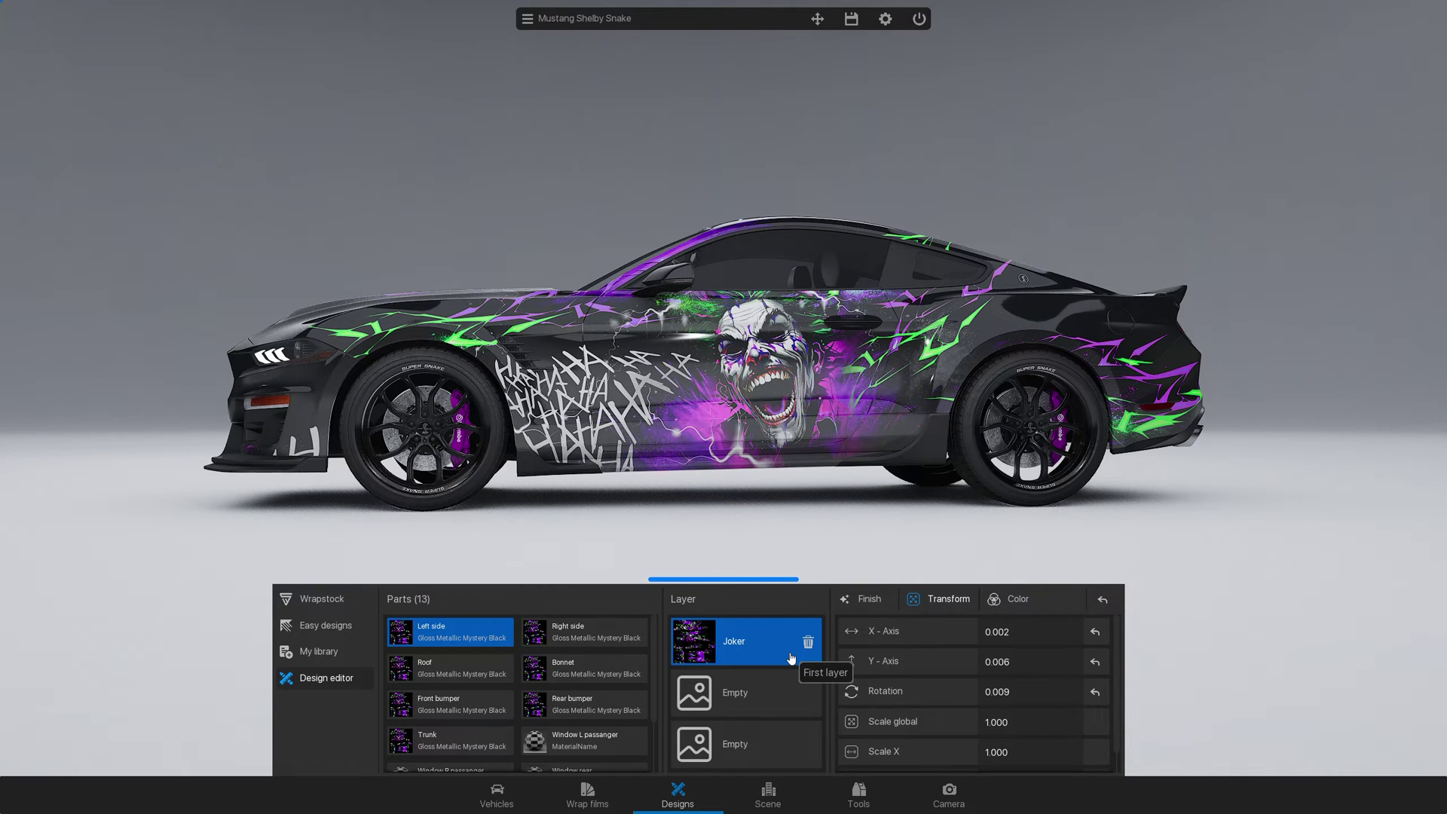
pyautogui.click(794, 694)
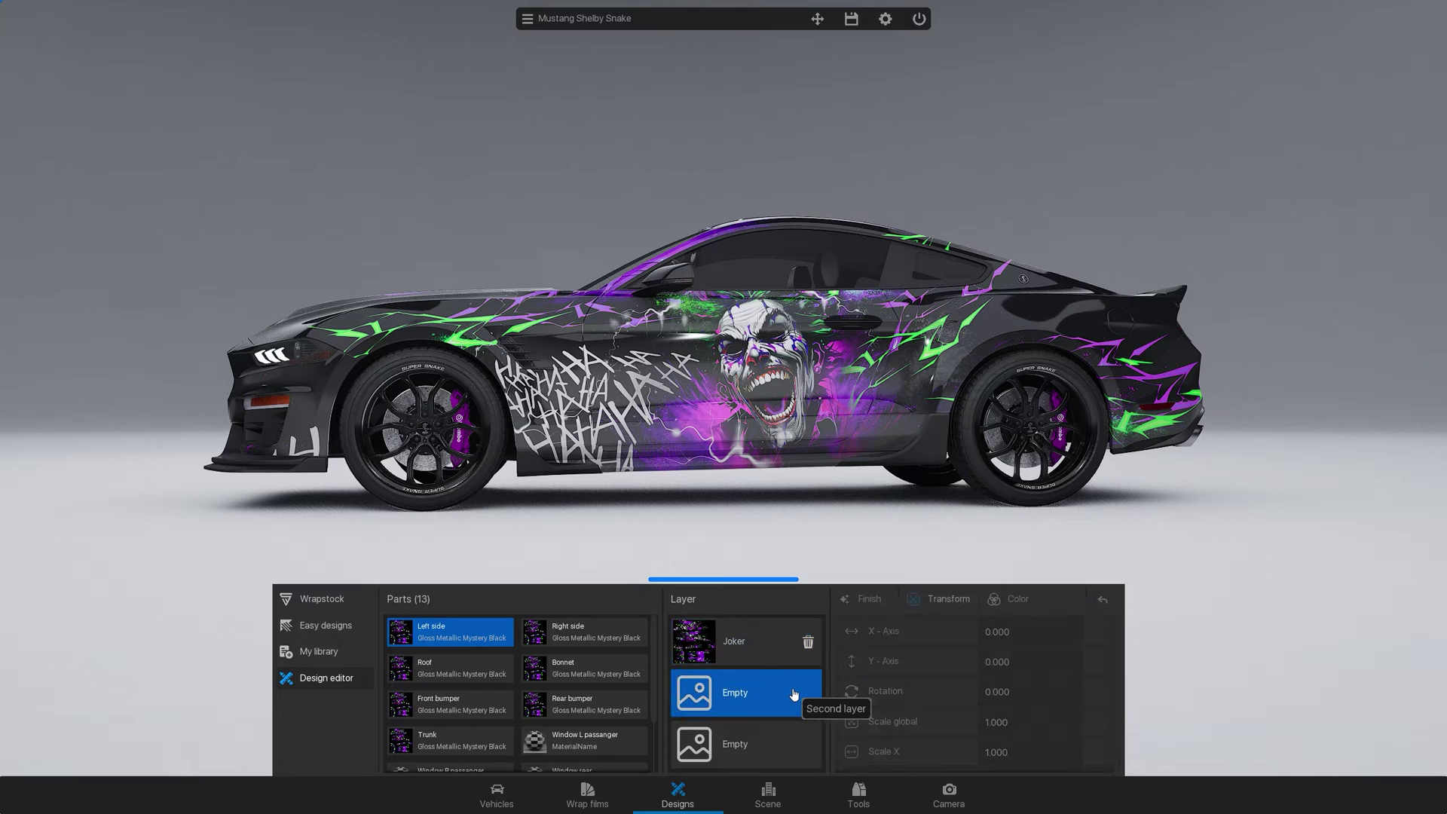
pyautogui.click(793, 744)
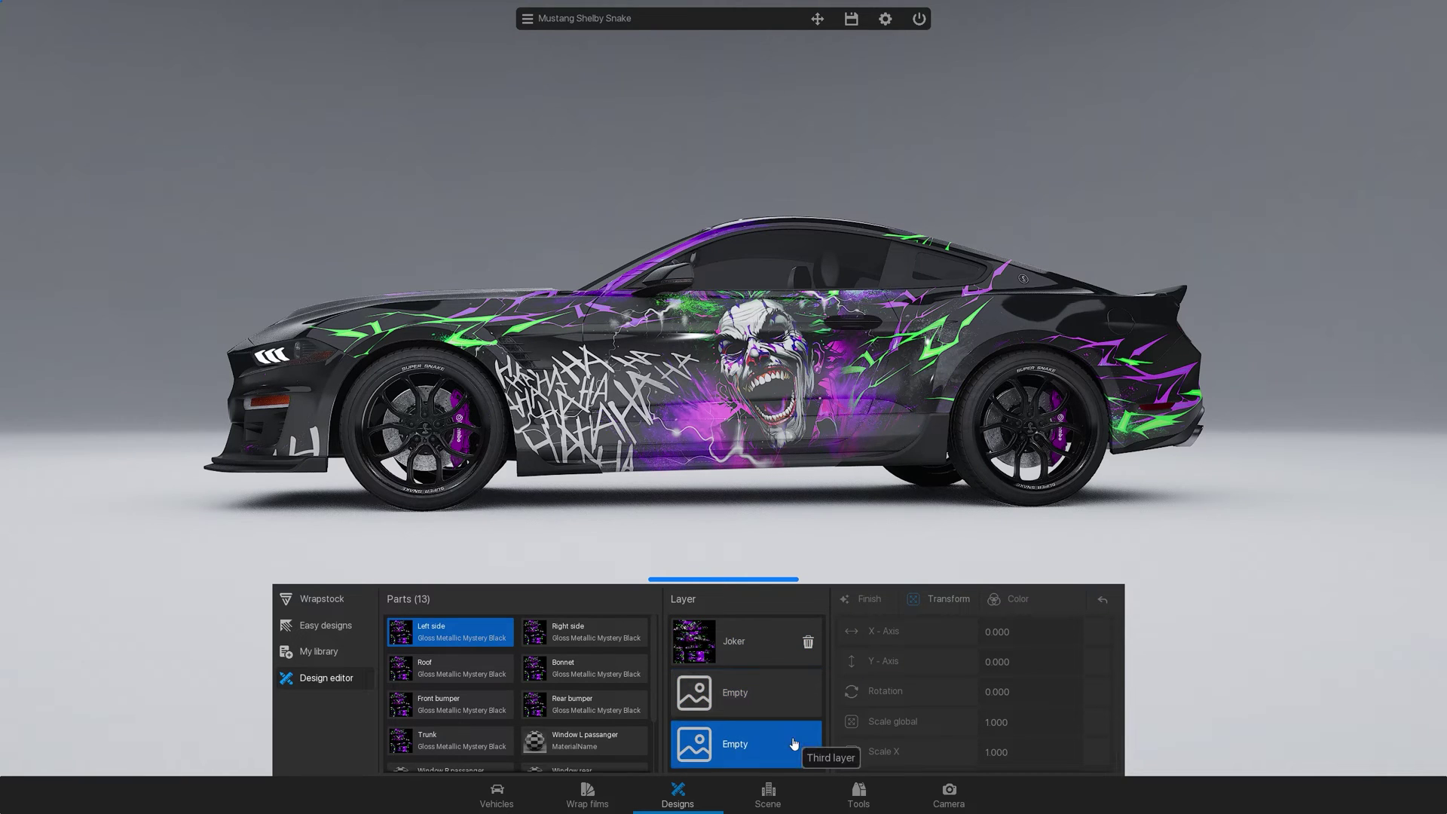
pyautogui.click(791, 653)
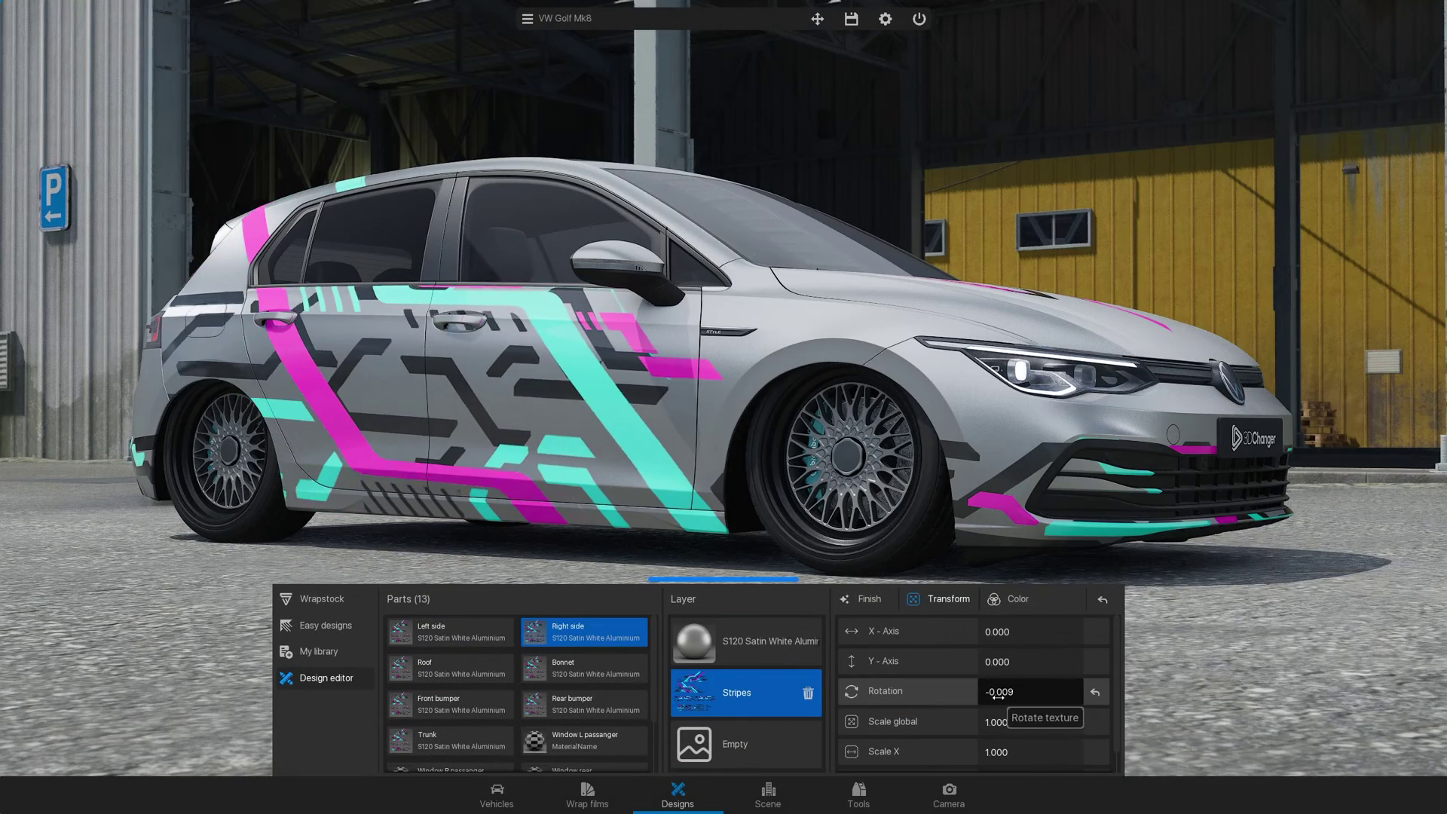
# Step: Nudge the Stripes layer's rotation and X-axis offset on the Golf's right side
pyautogui.moveTo(999, 695); pyautogui.dragTo(1002, 695)
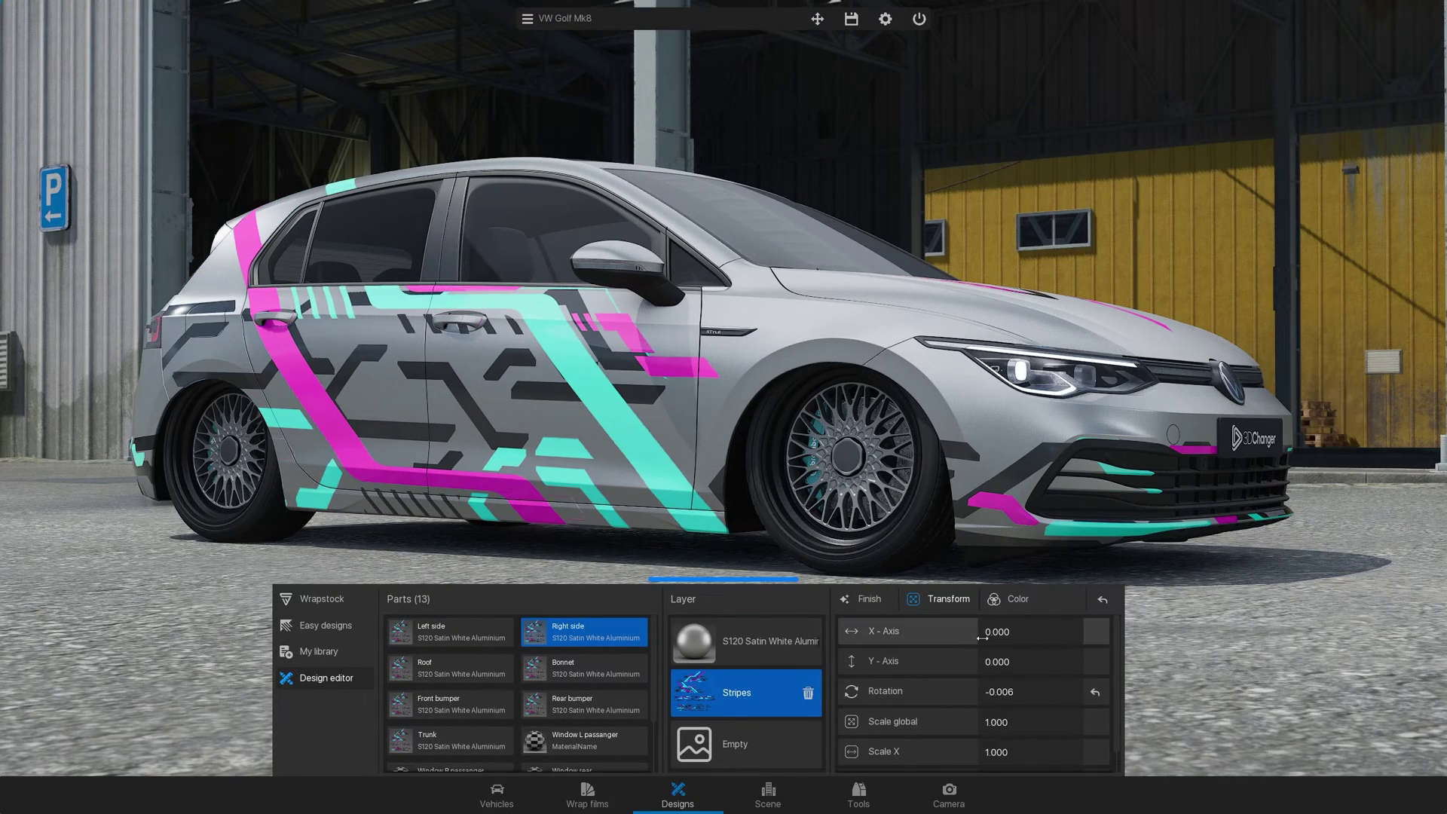
pyautogui.moveTo(998, 633); pyautogui.dragTo(1005, 633)
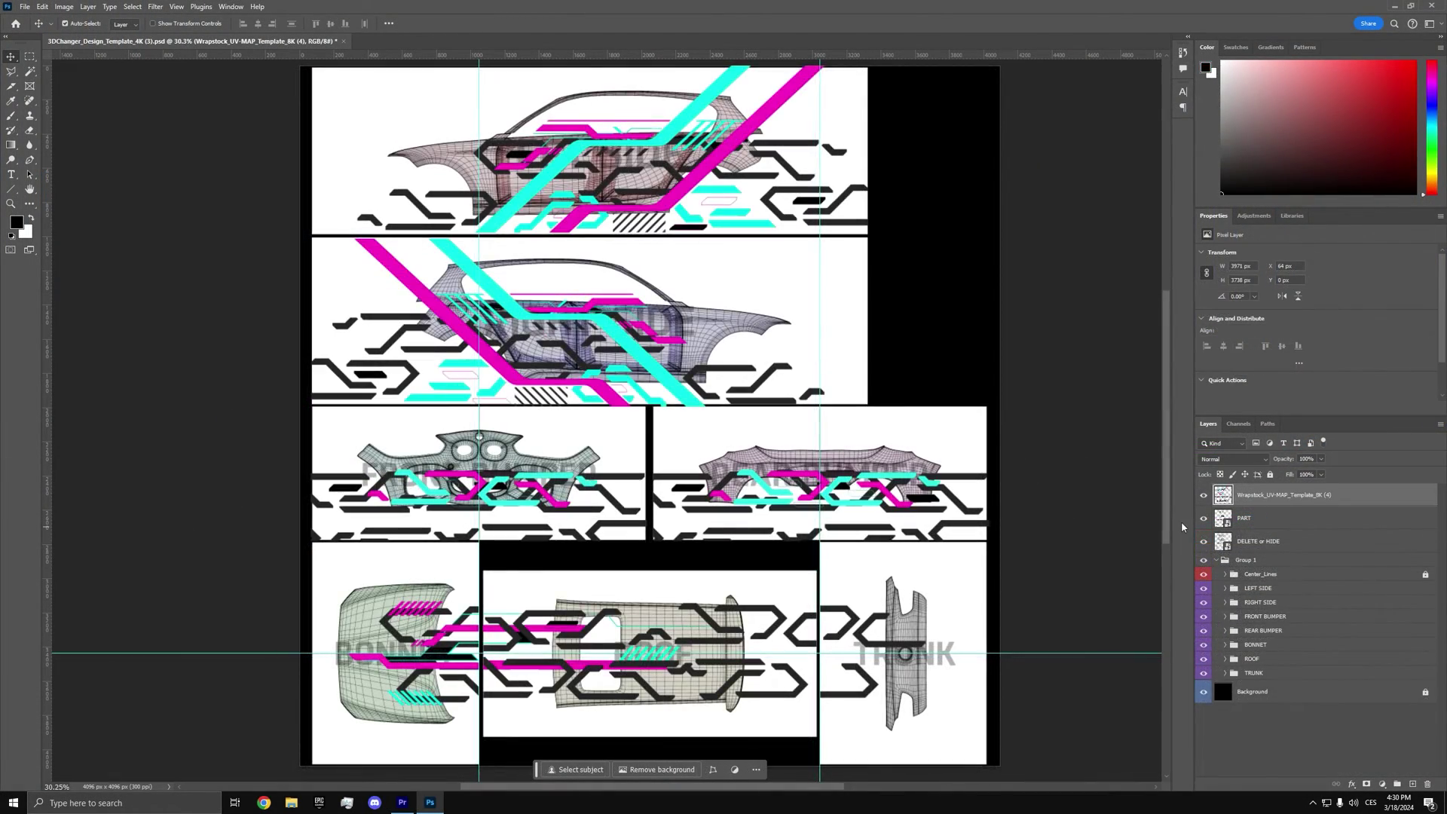
# Step: Hide both template layers and the Background layer, then choose Export As
pyautogui.click(1204, 518)
pyautogui.click(1203, 541)
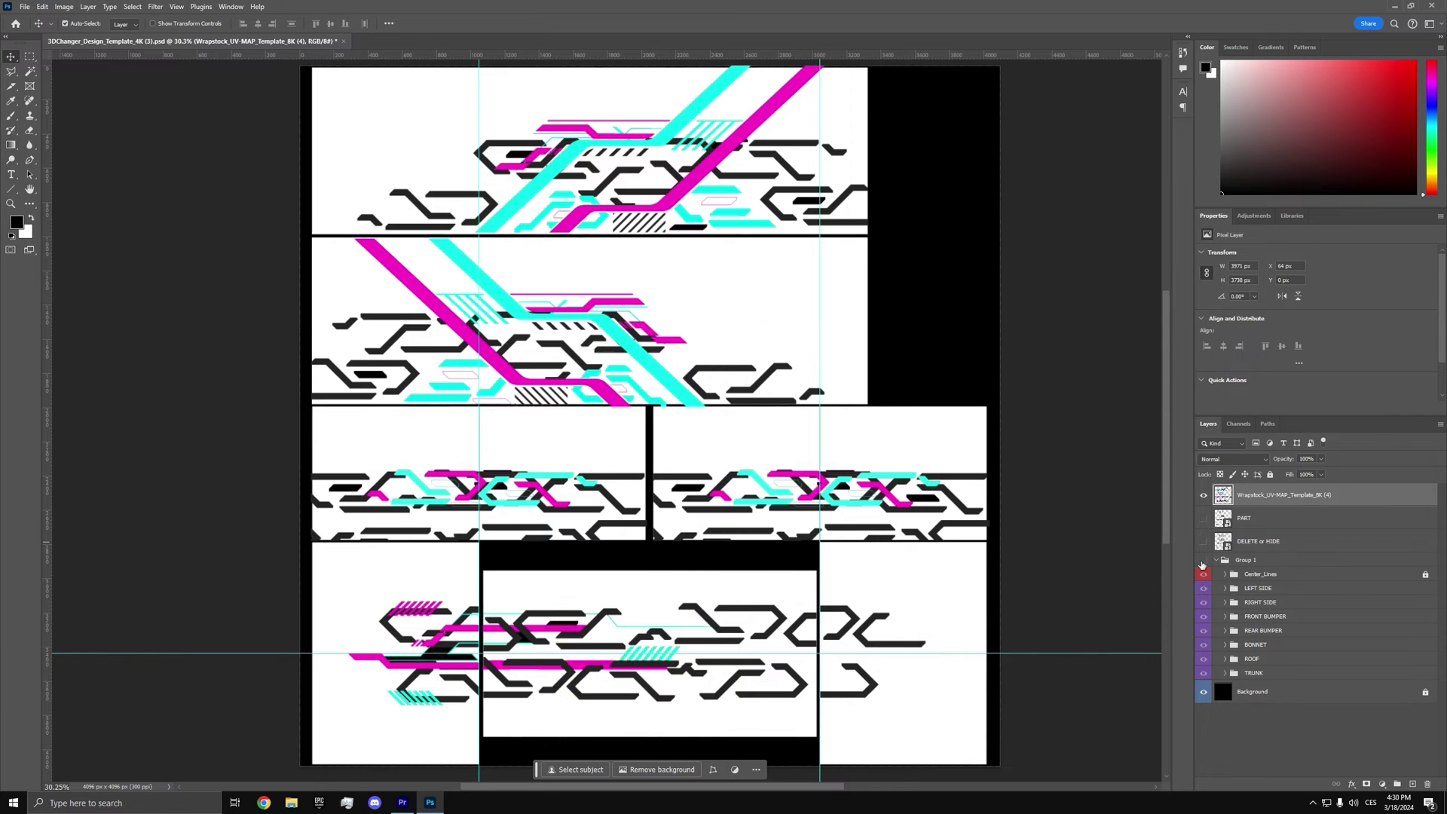
pyautogui.click(1203, 691)
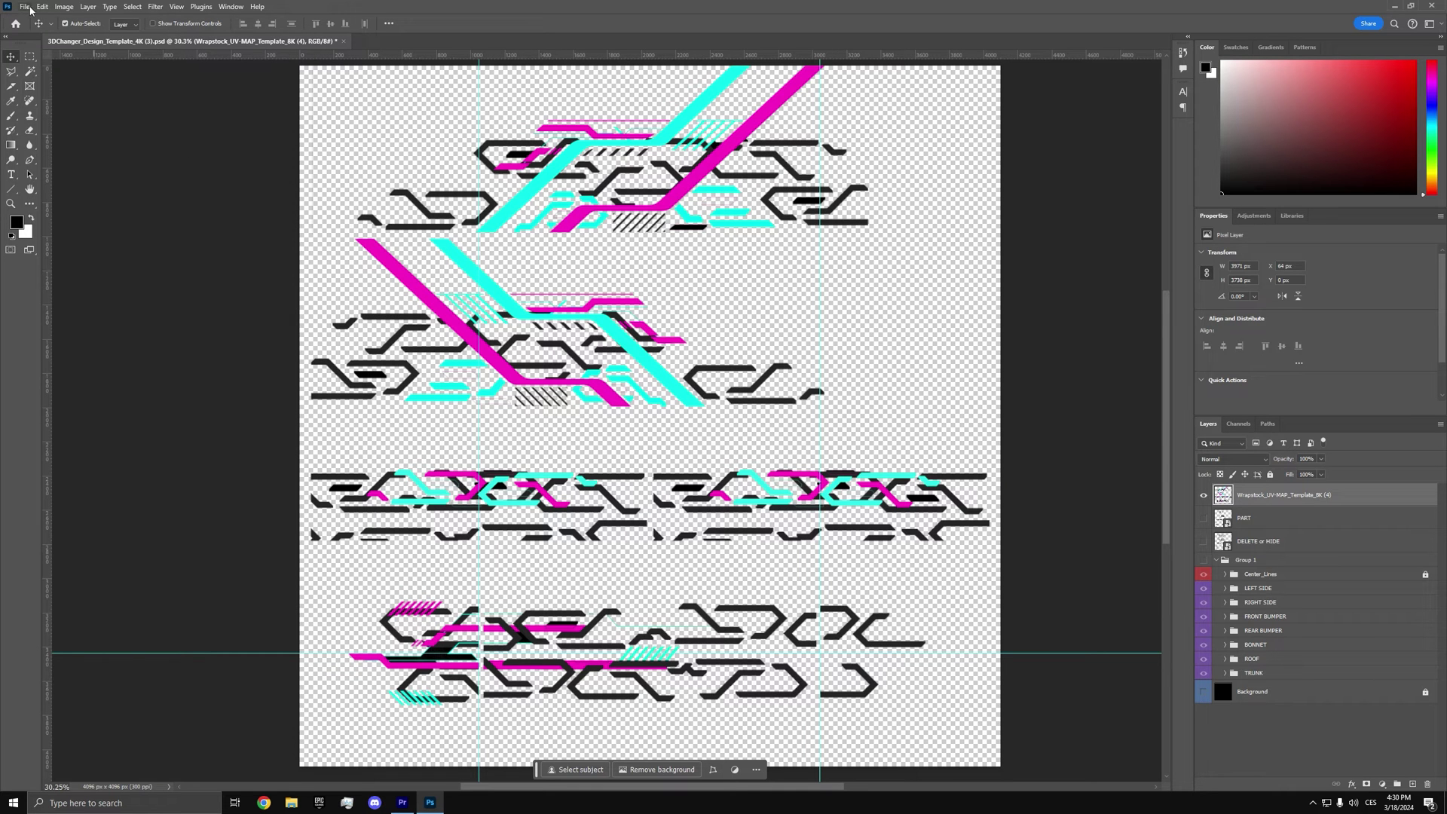
pyautogui.click(27, 8)
pyautogui.moveTo(38, 202)
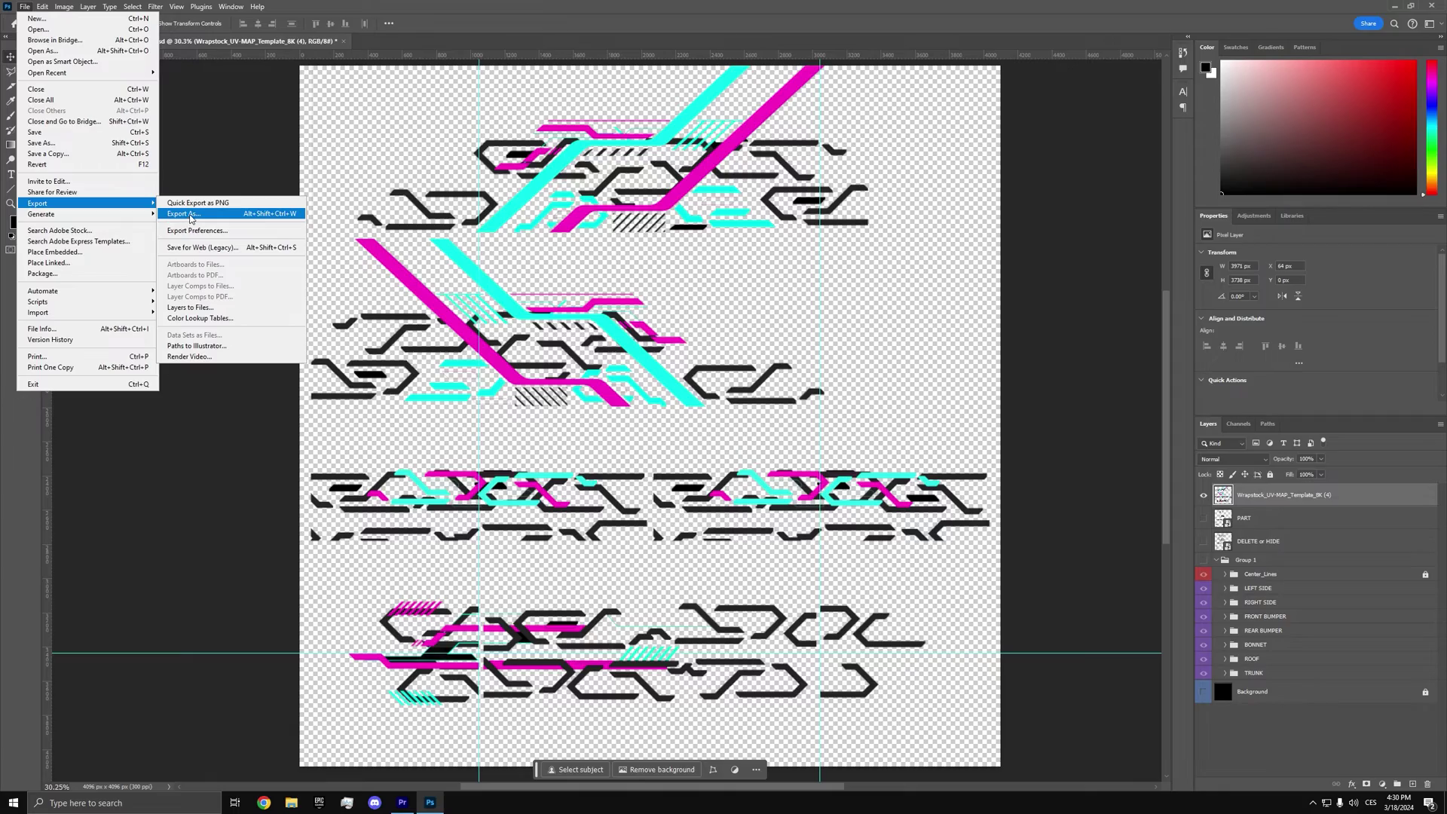
pyautogui.click(191, 216)
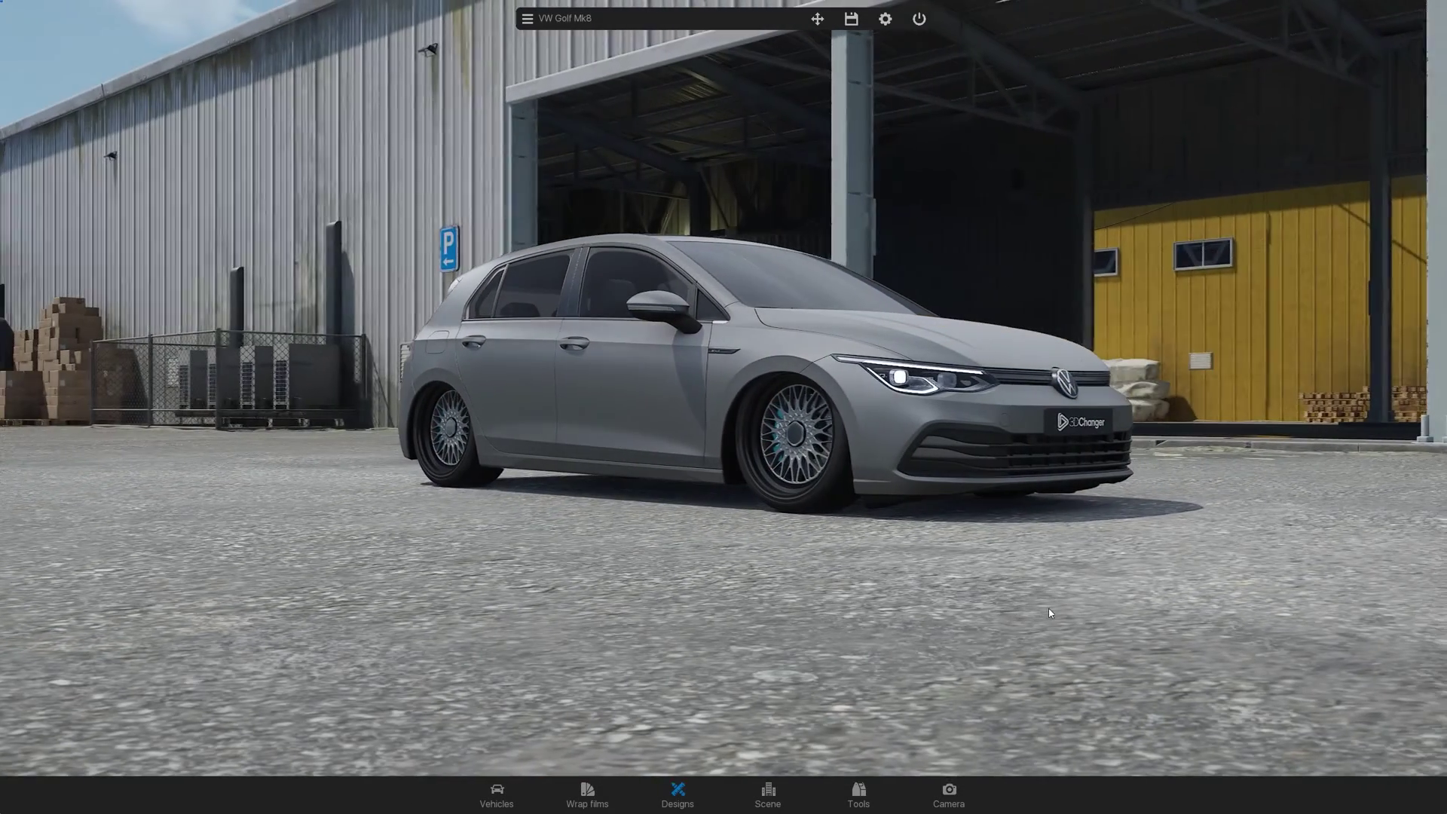
# Step: Import Stripes.png into the My library designs
pyautogui.click(684, 793)
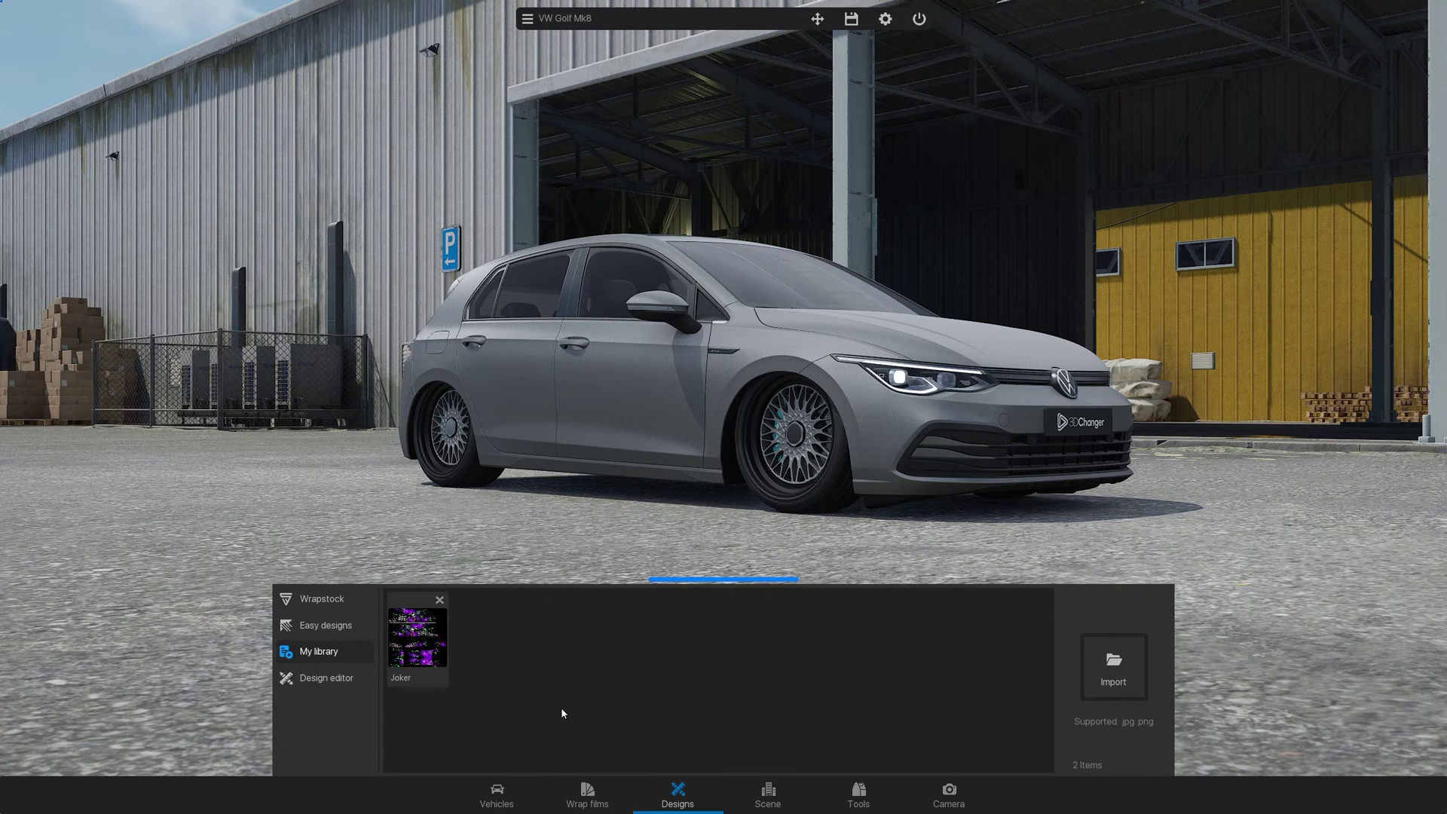
pyautogui.click(1112, 664)
pyautogui.click(700, 270)
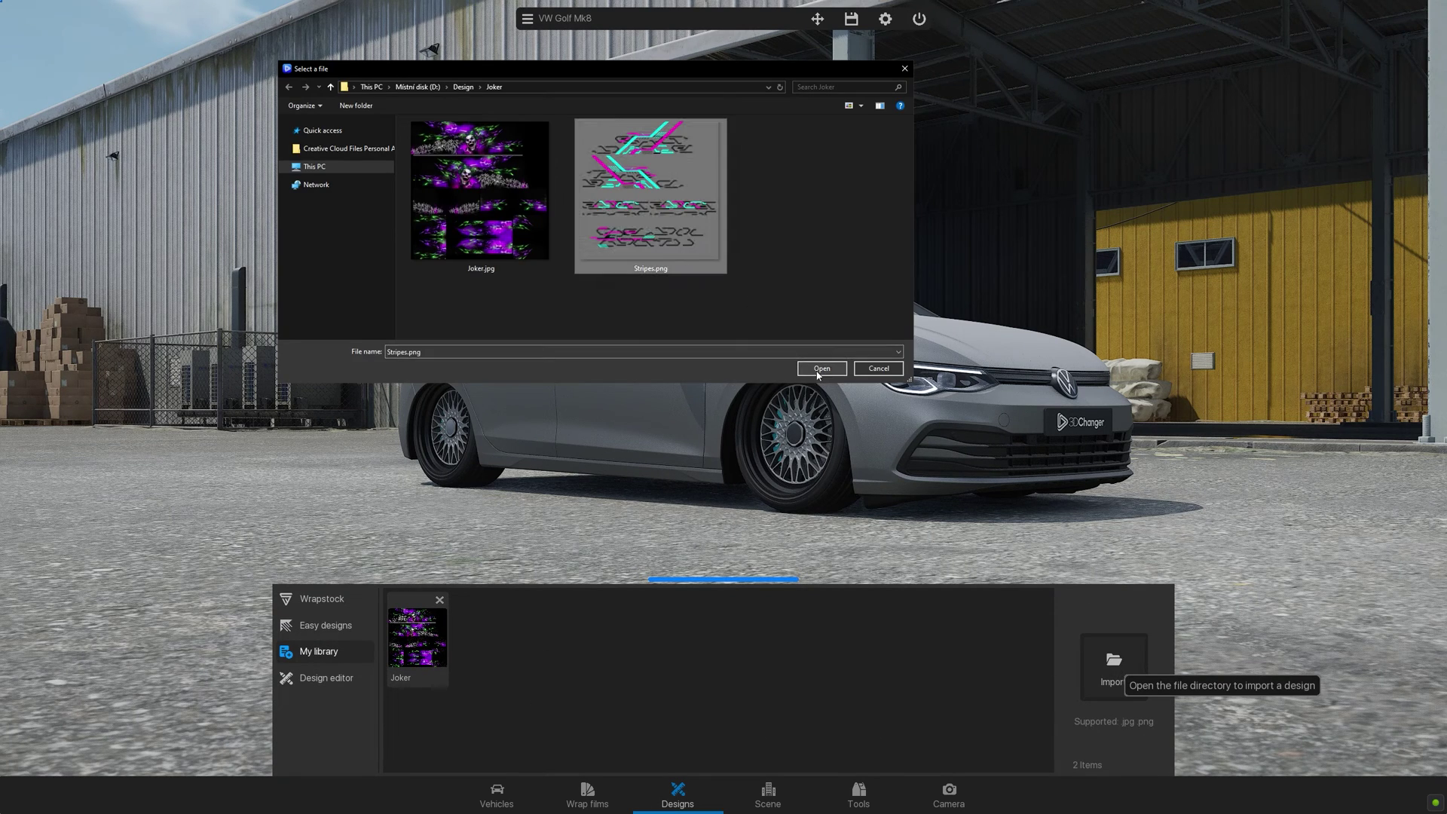
pyautogui.click(822, 368)
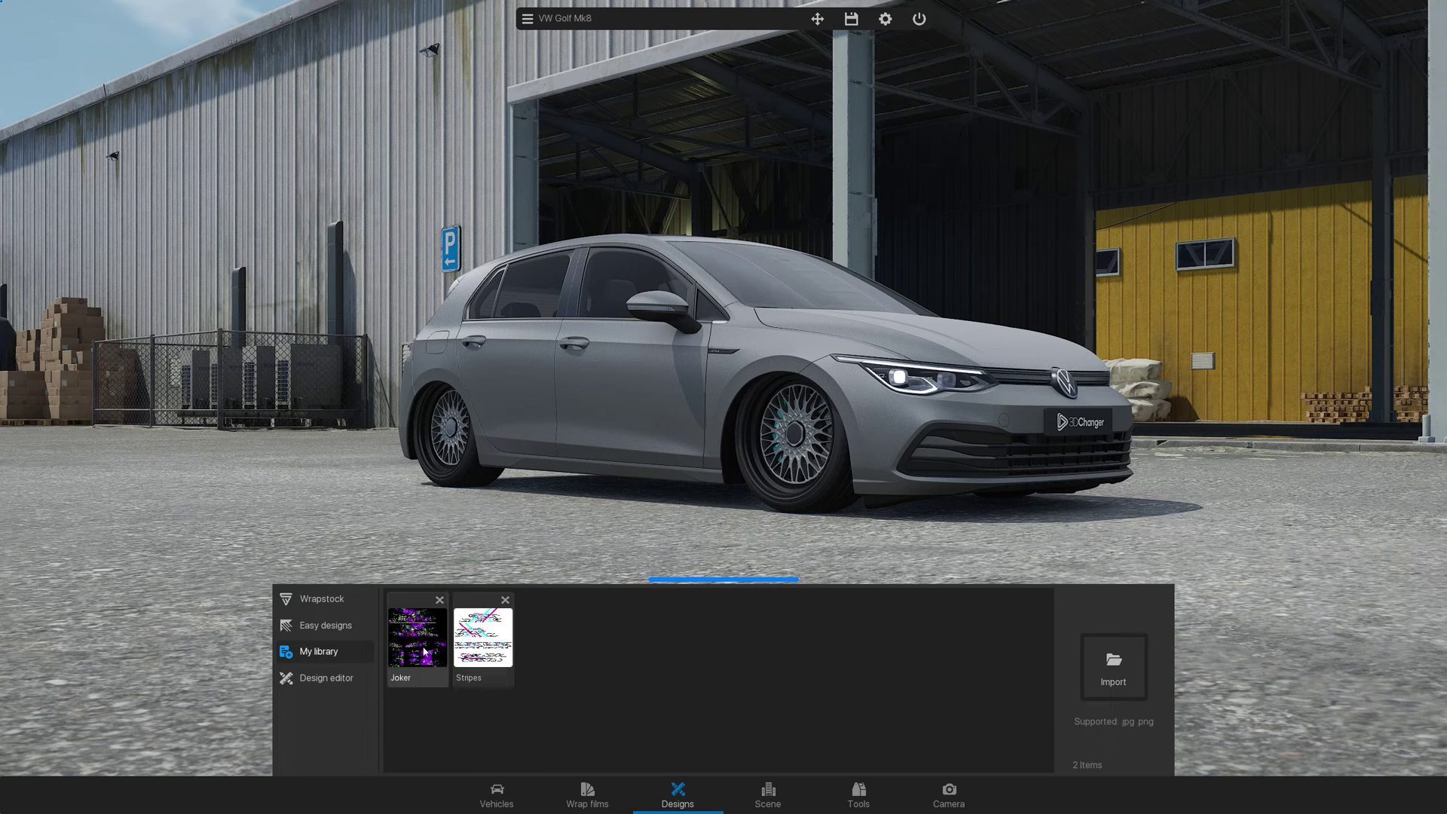
# Step: Apply the Stripes design to the Golf's empty second layer
pyautogui.click(366, 682)
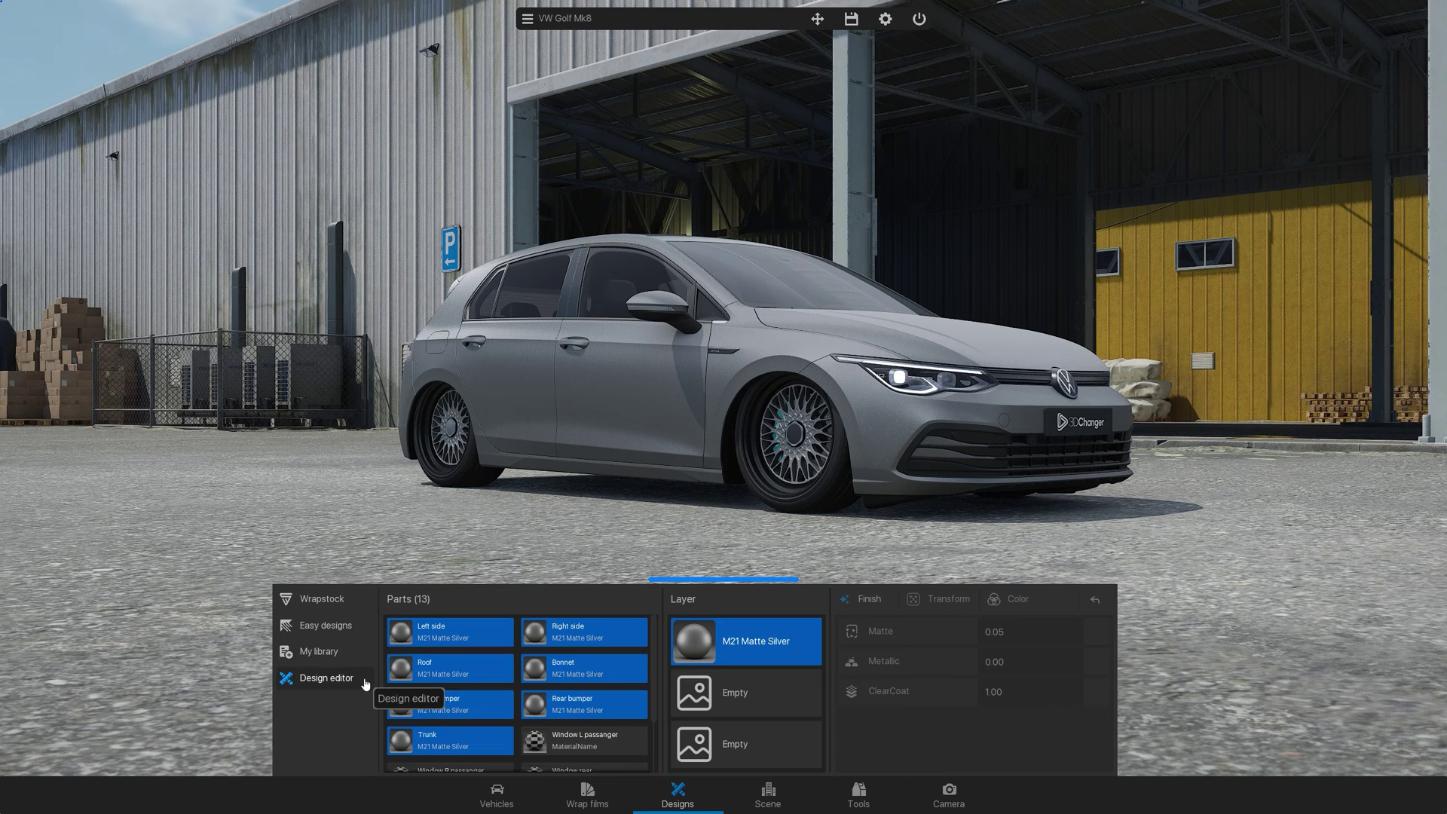
pyautogui.click(772, 701)
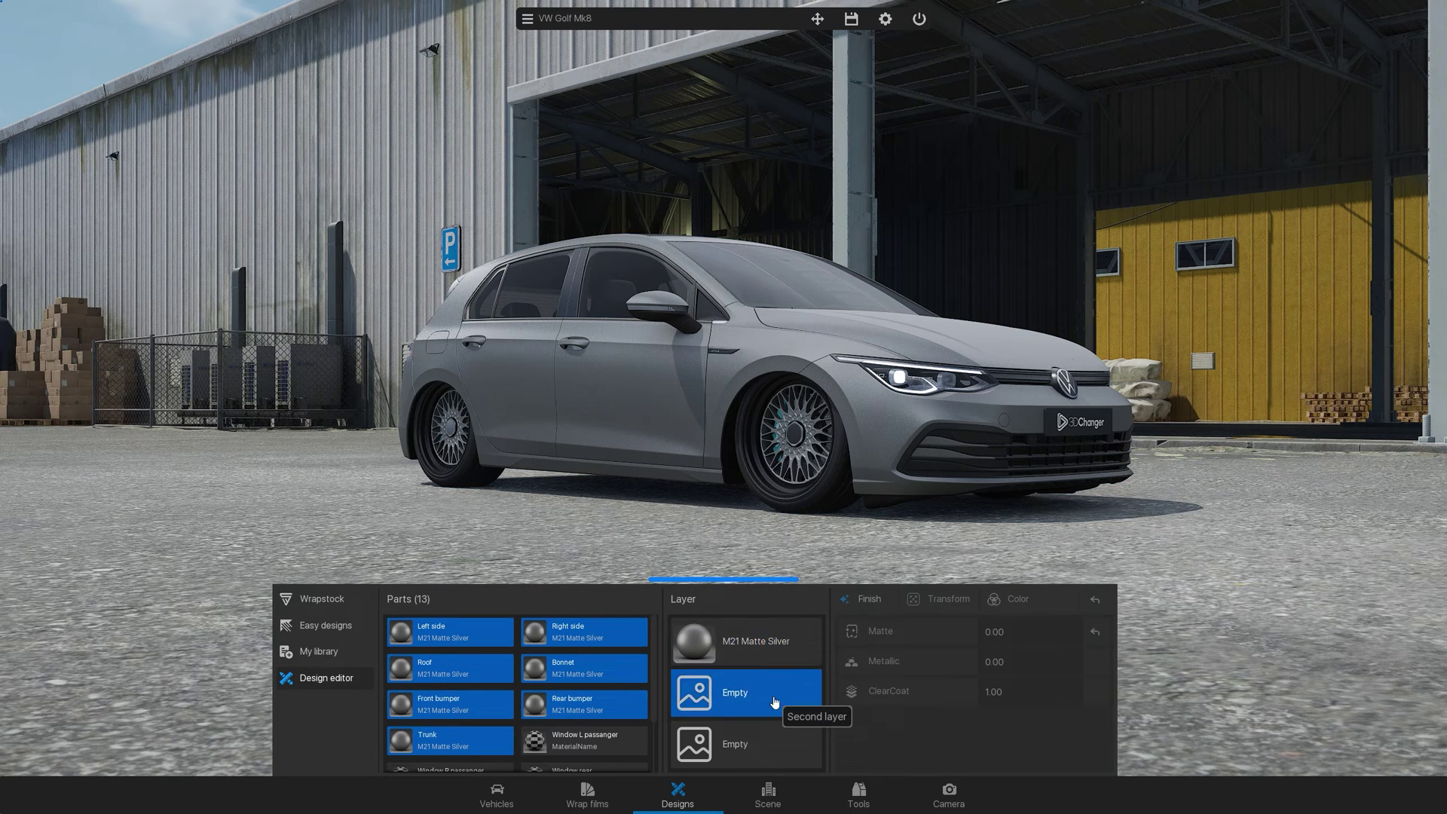
pyautogui.click(362, 653)
pyautogui.click(508, 663)
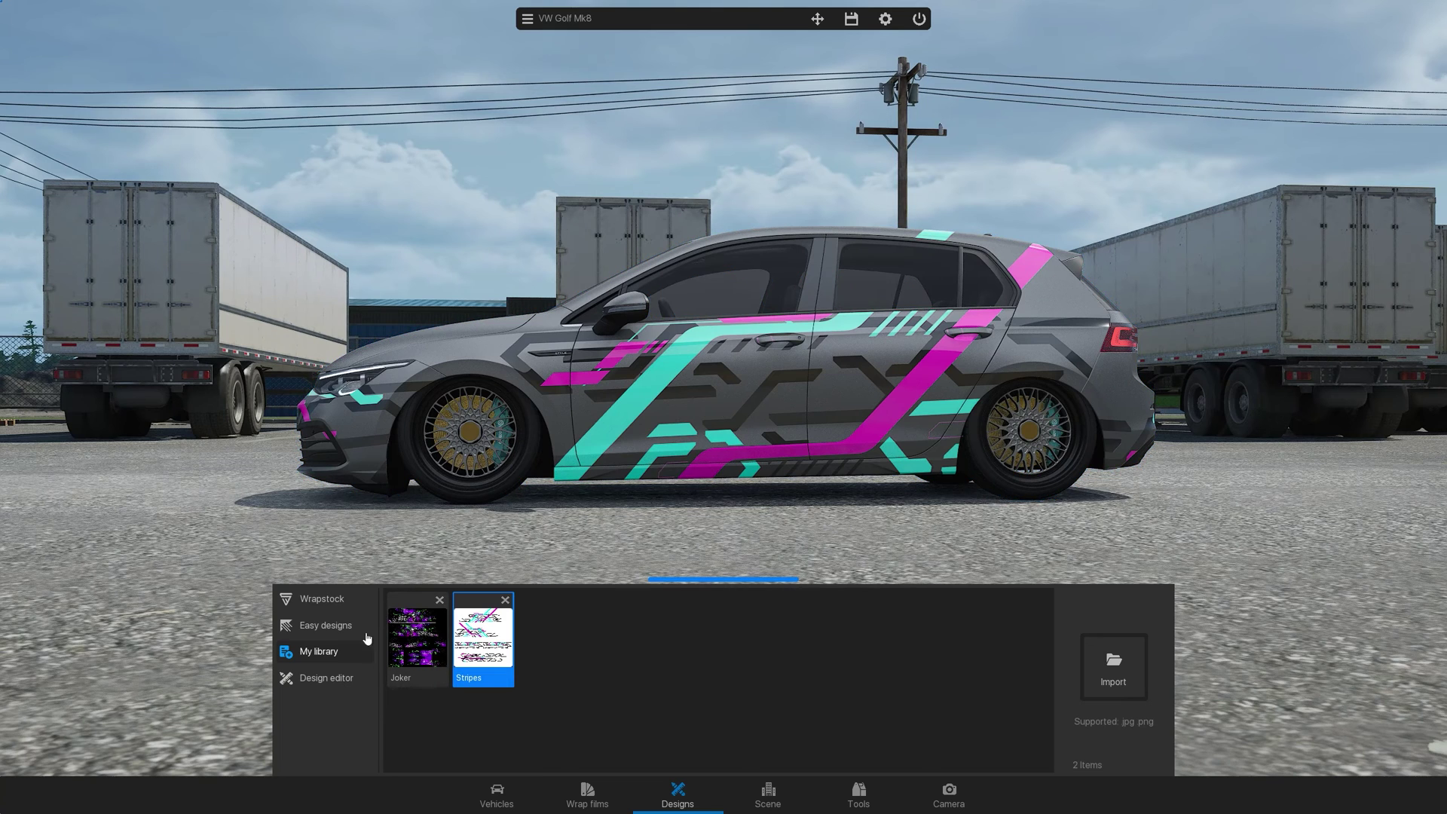
# Step: Replace the M21 Matte Silver base with S120 Satin White Aluminium after trying G247 and DM12
pyautogui.click(348, 678)
pyautogui.click(767, 649)
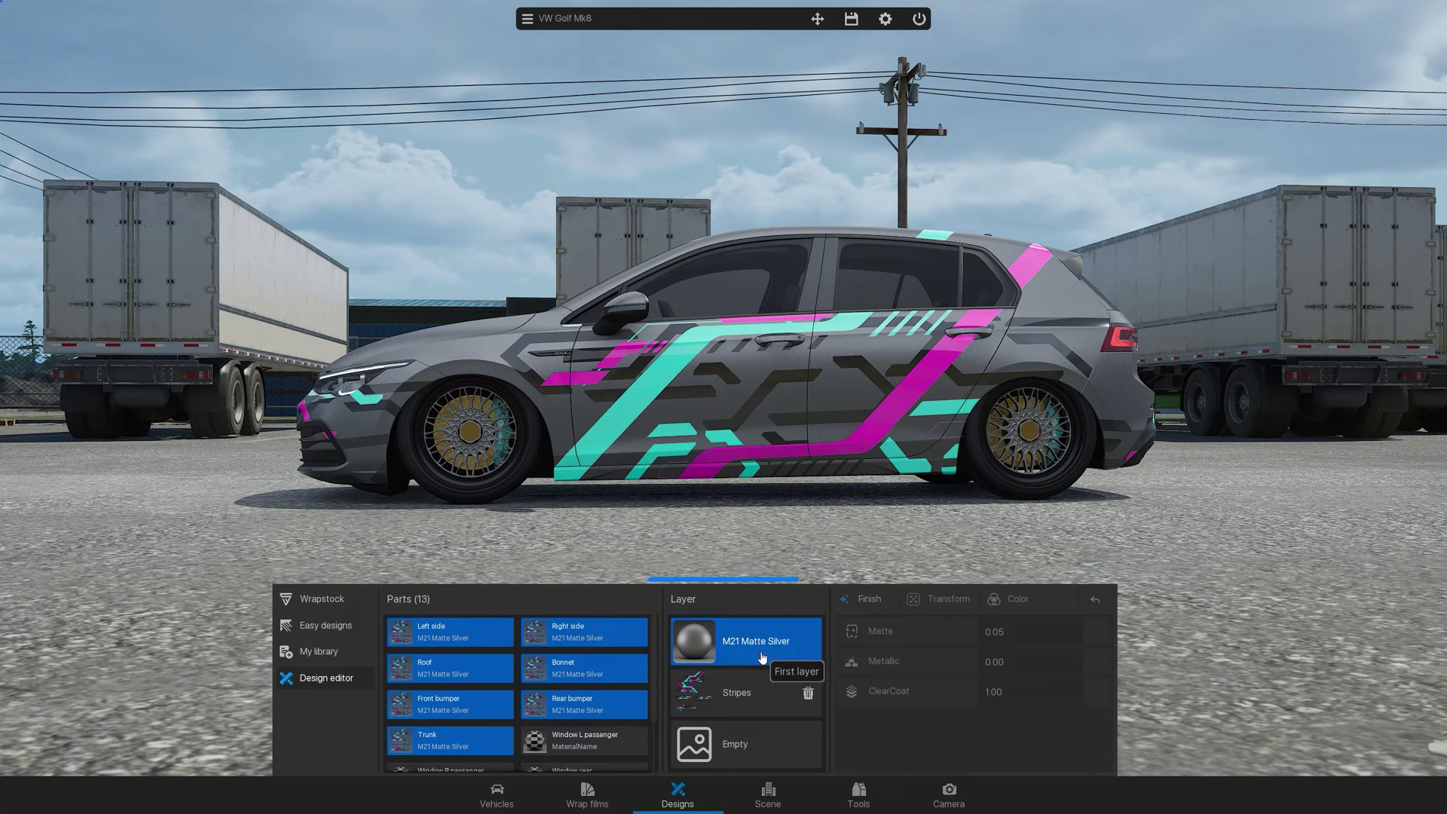
pyautogui.click(603, 799)
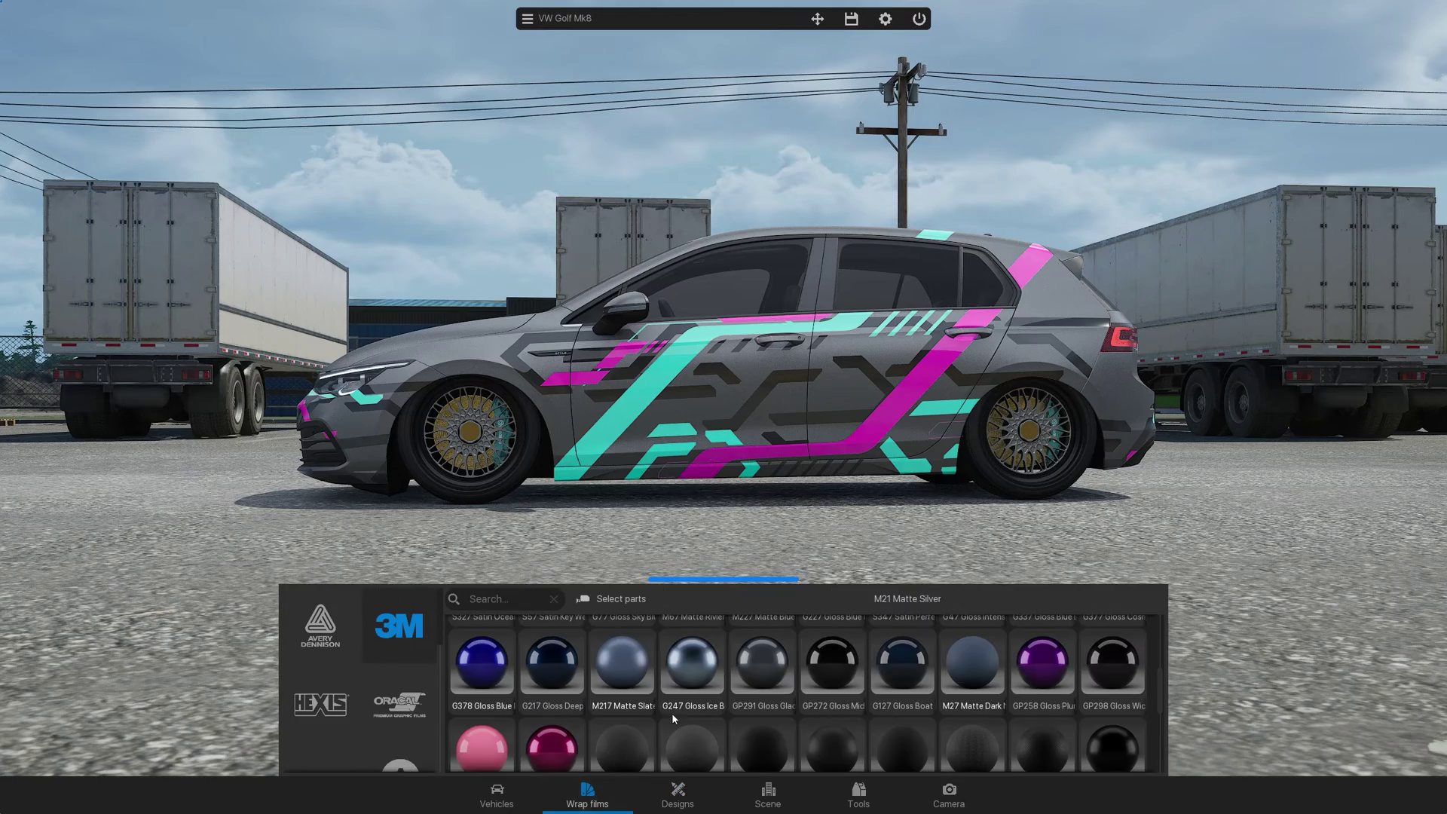
pyautogui.click(687, 671)
pyautogui.moveTo(1099, 535); pyautogui.dragTo(998, 519)
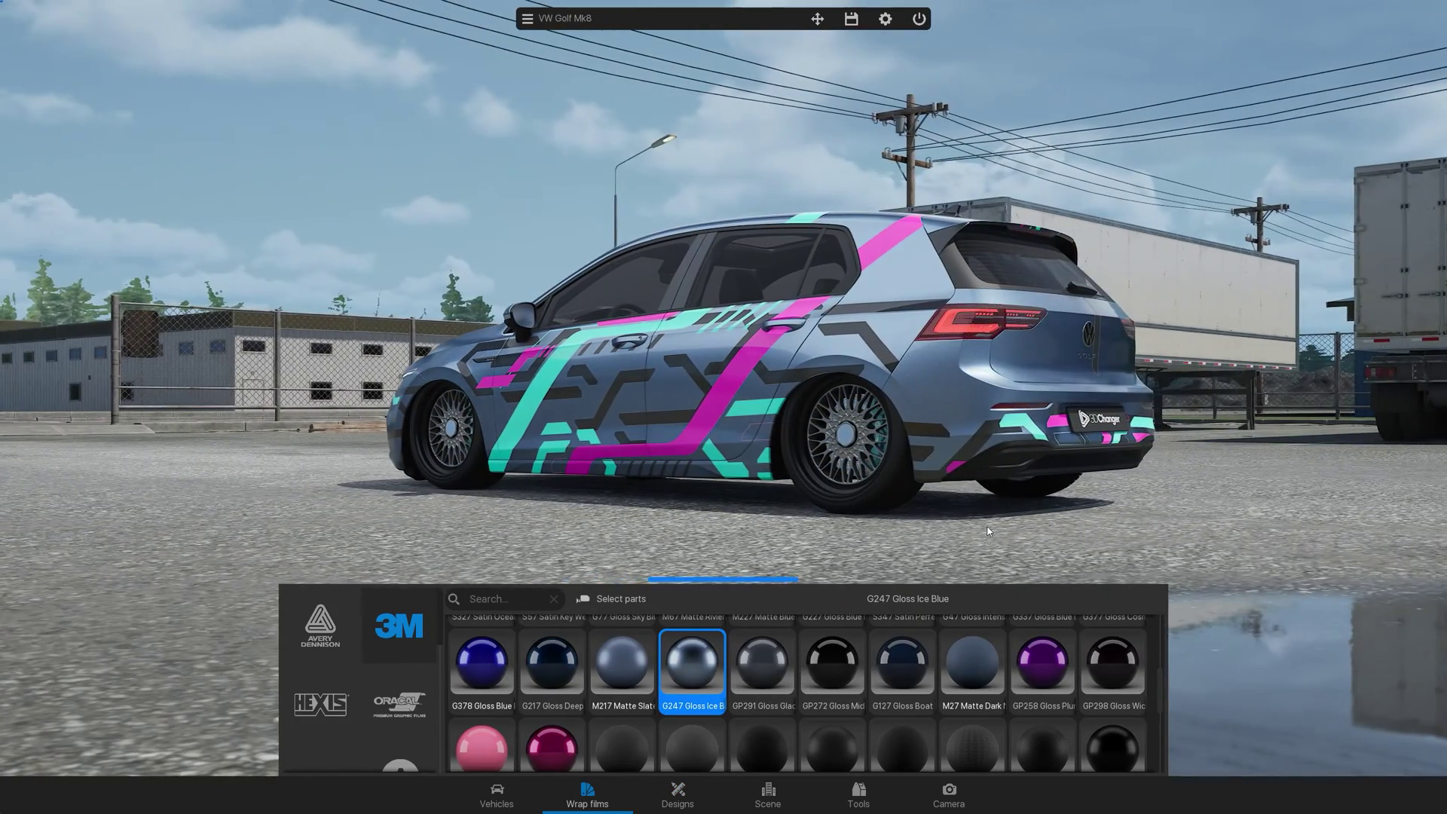
pyautogui.click(722, 752)
pyautogui.scroll(-3, 904, 723)
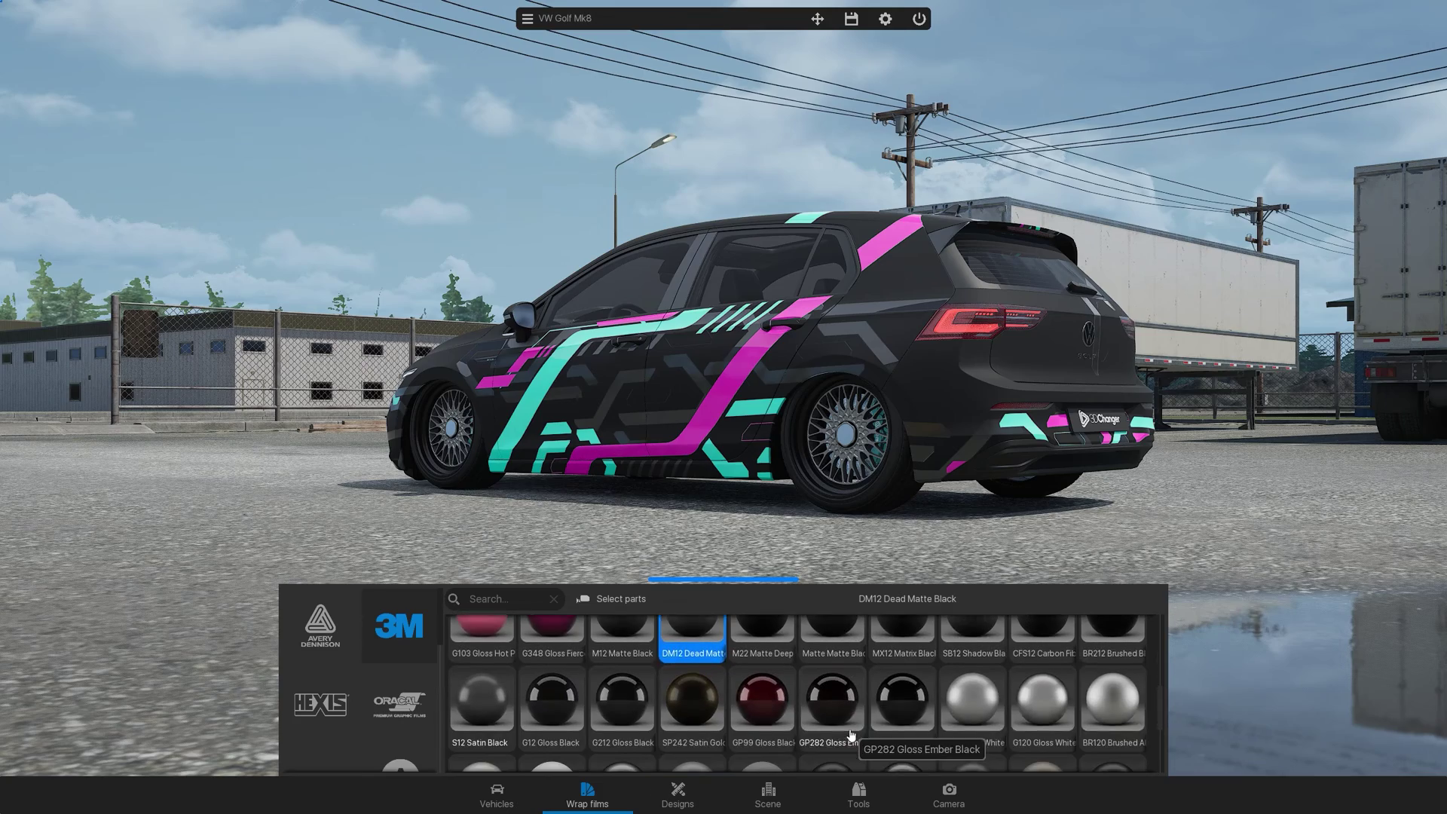
pyautogui.click(967, 713)
pyautogui.moveTo(1115, 520); pyautogui.dragTo(868, 517)
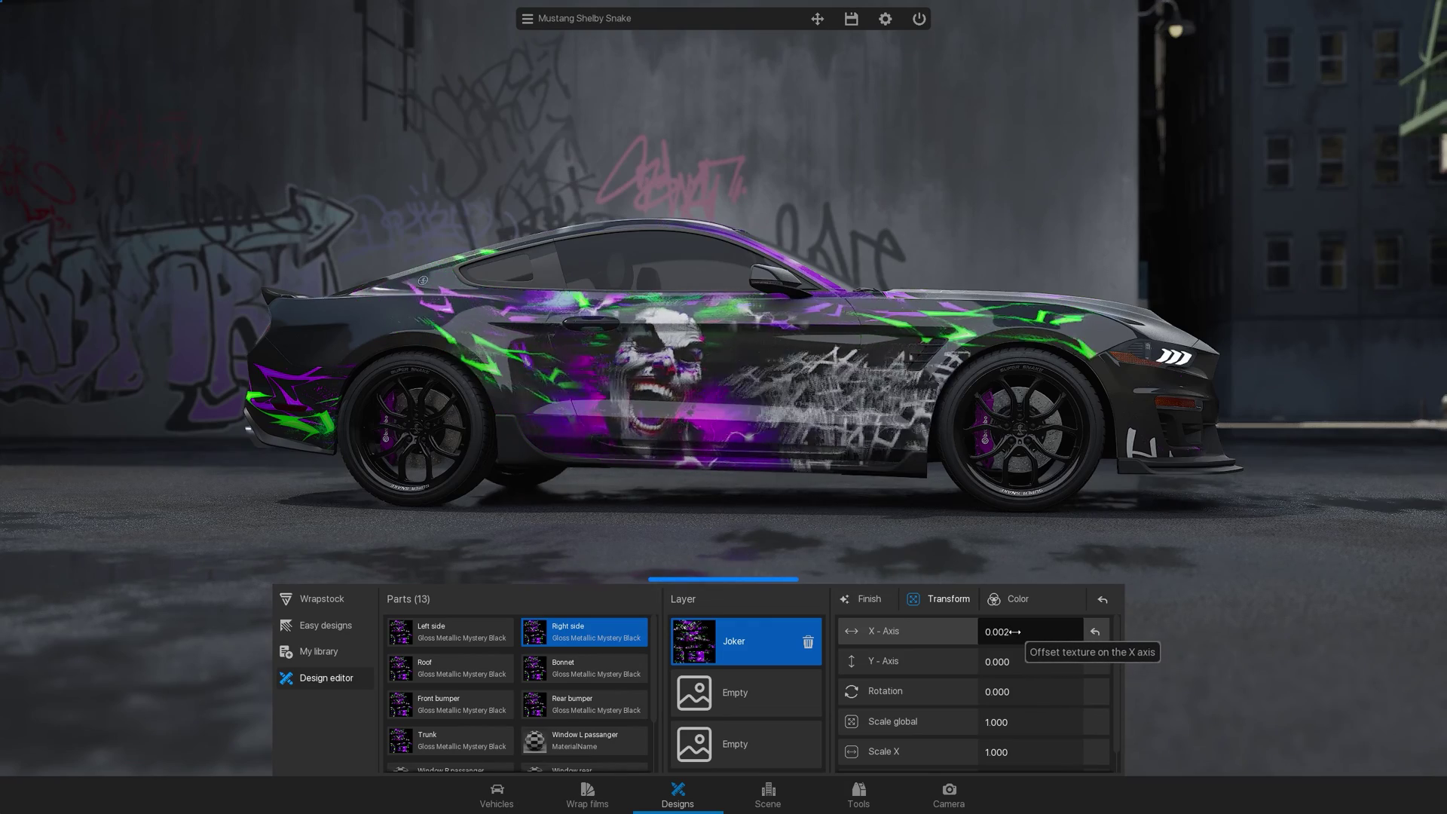
# Step: Orbit the camera to a front three-quarter view of the Mustang
pyautogui.moveTo(1175, 482)
pyautogui.mouseDown()
pyautogui.moveTo(1137, 472)
pyautogui.moveTo(841, 518)
pyautogui.moveTo(761, 499)
pyautogui.mouseUp()
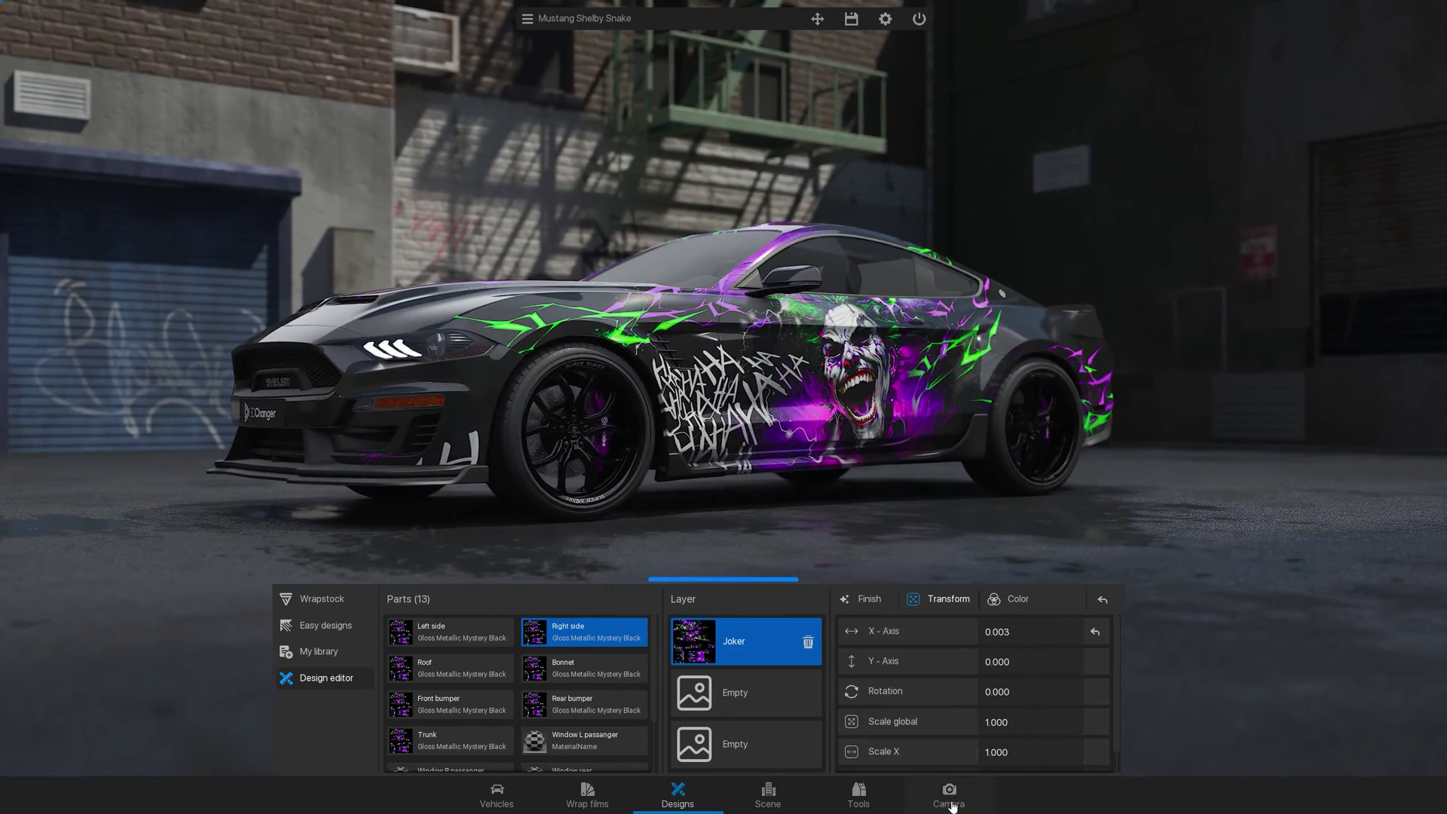